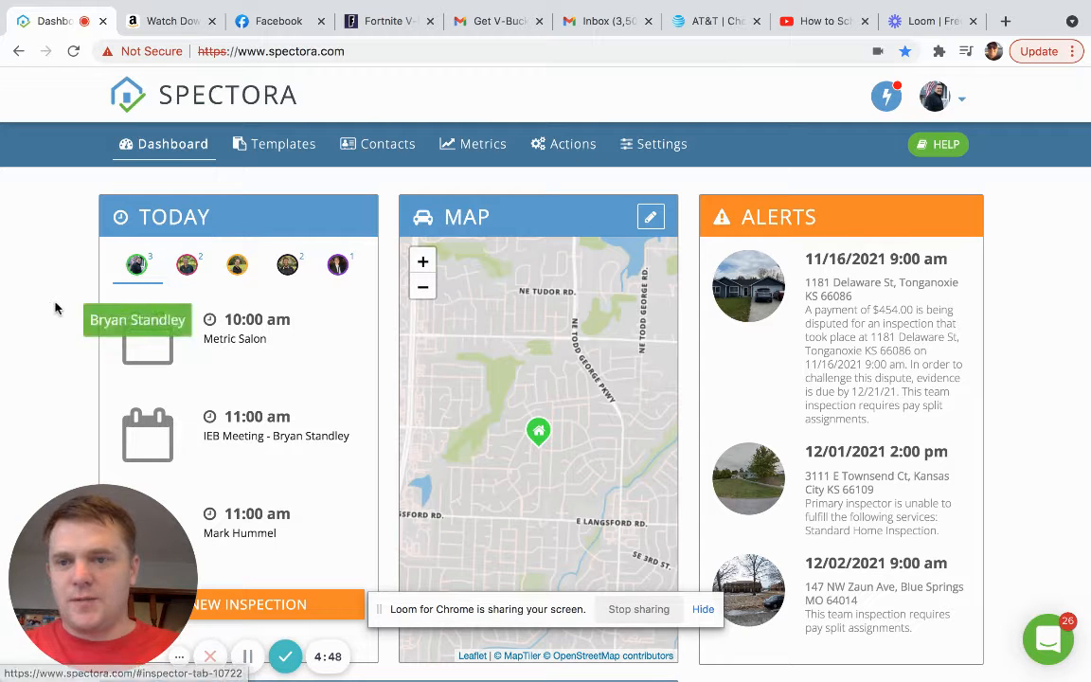
- Start a new inspection form and keep the default inspector assigned
scroll(55, 306, down, 3)
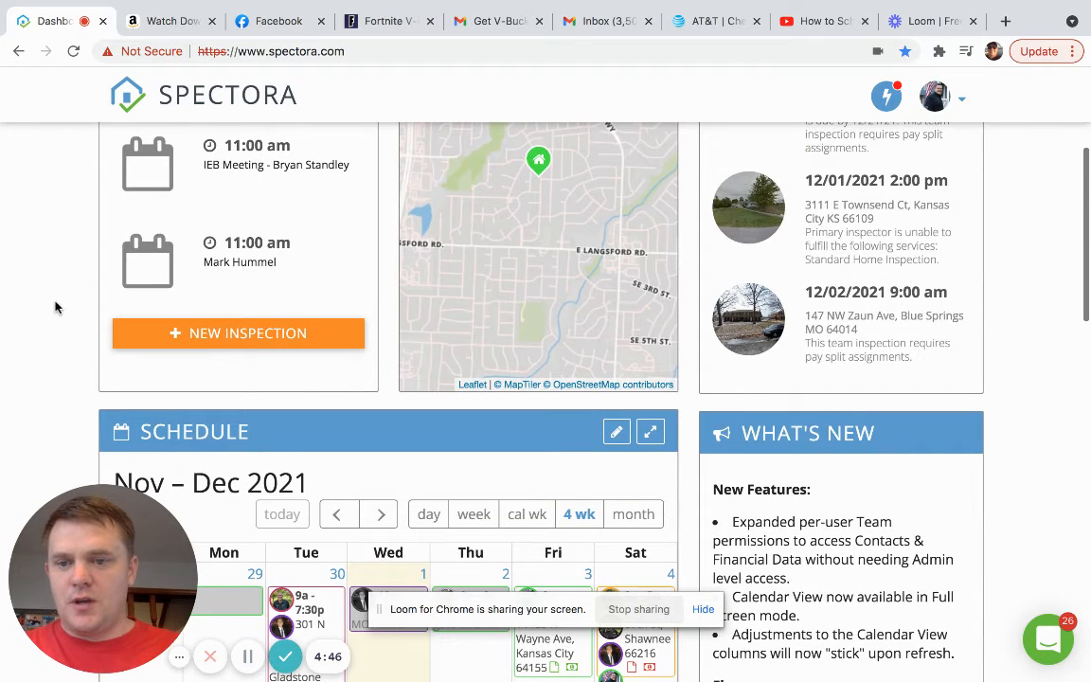
click(210, 343)
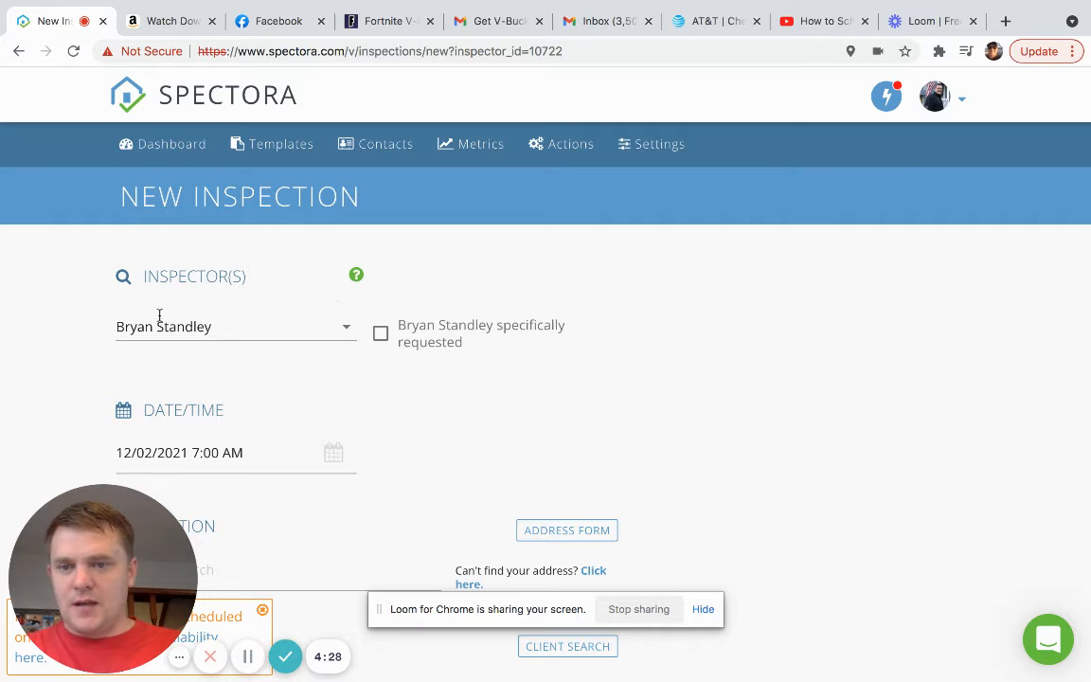
click(346, 331)
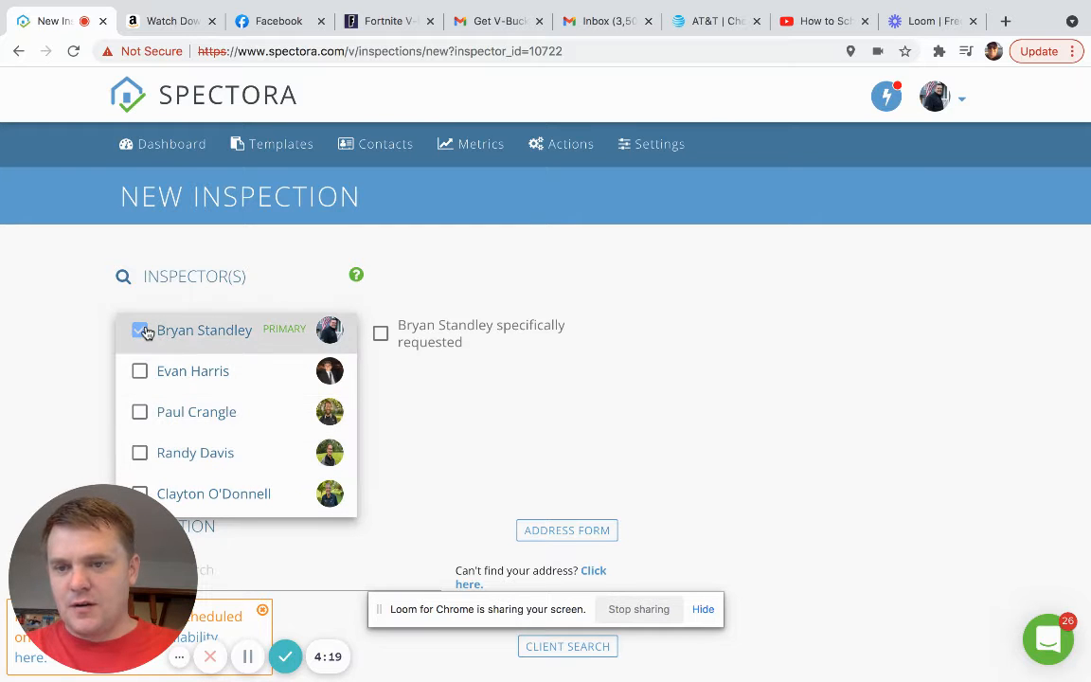
click(76, 299)
scroll(320, 384, down, 1)
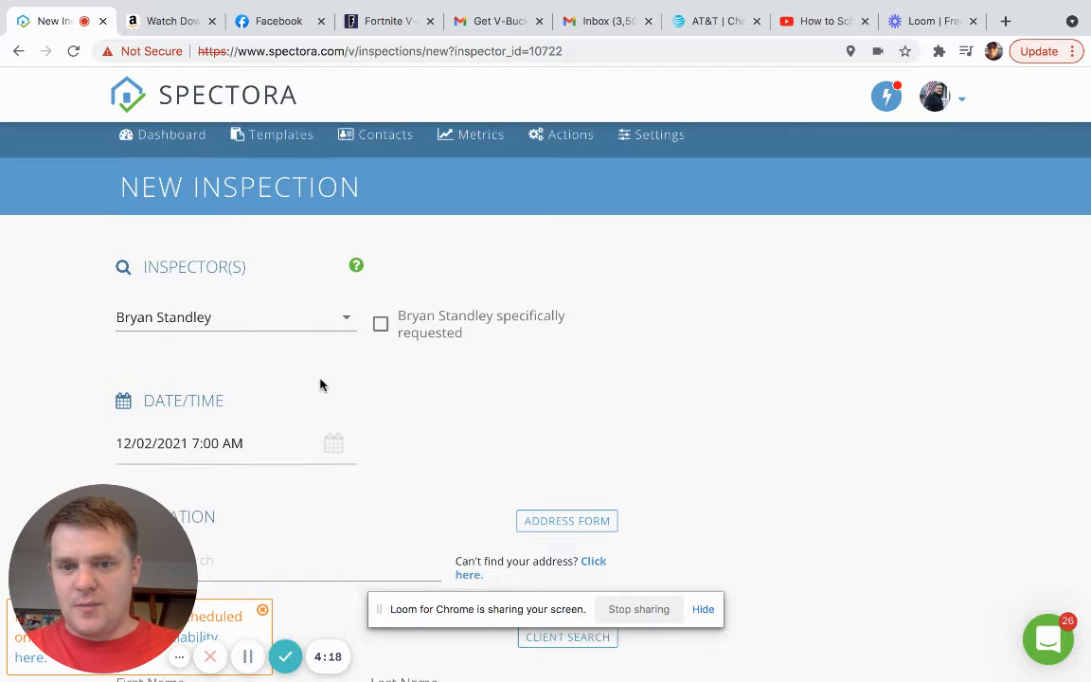
scroll(320, 384, down, 2)
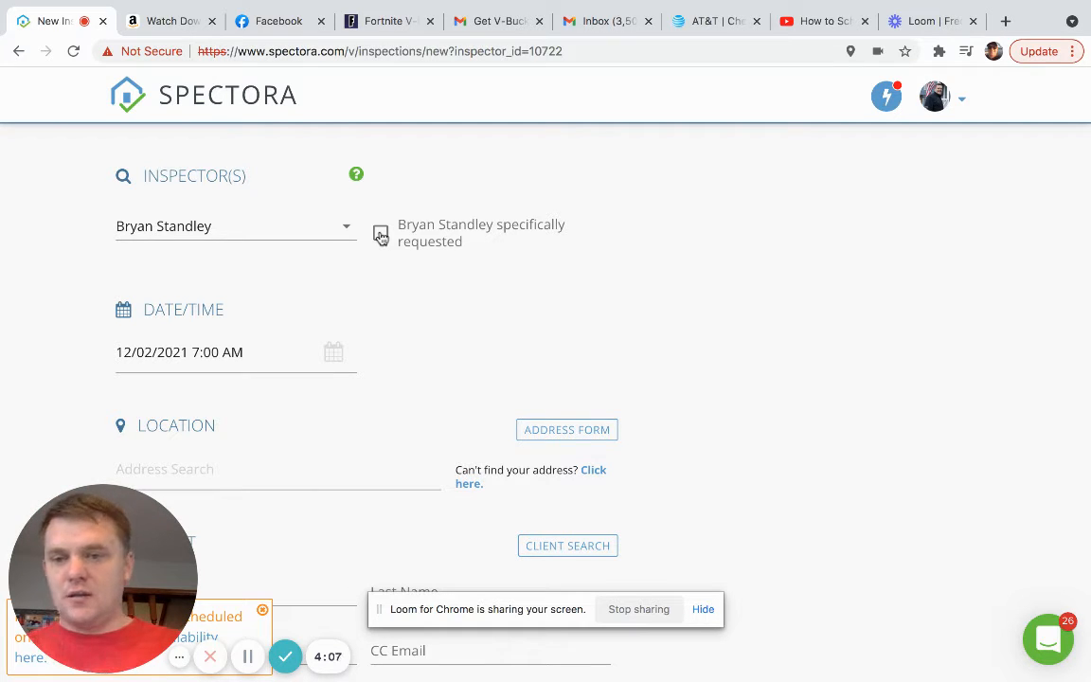
- Set the inspection date to December 15, 2021, with a 9:00 AM start time
click(189, 350)
scroll(231, 396, down, 5)
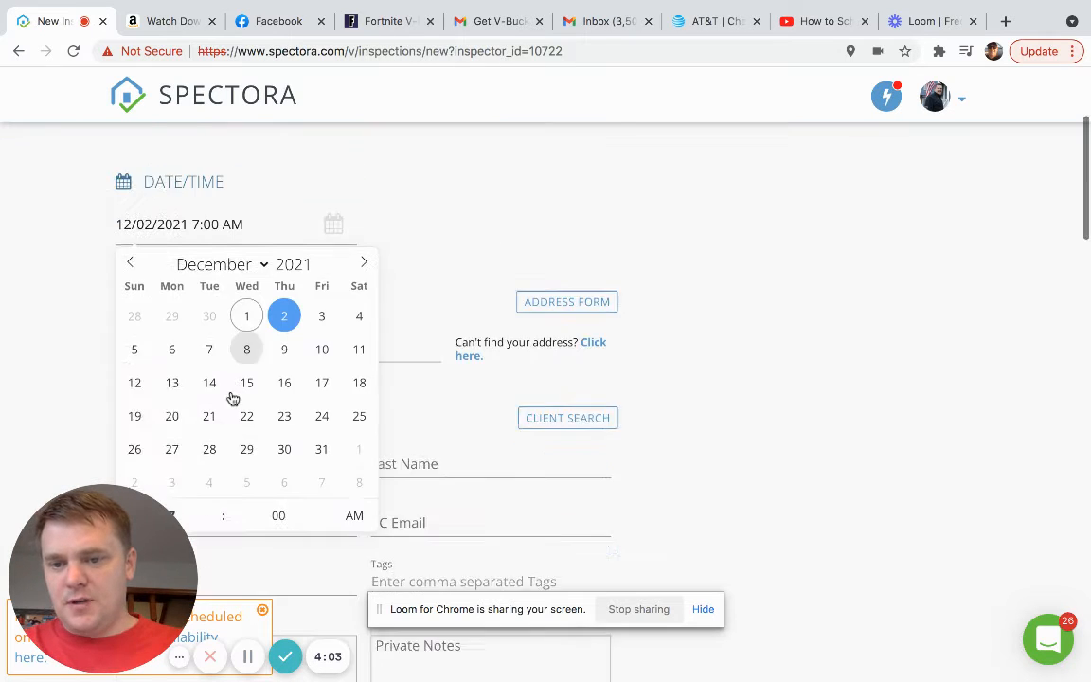
click(247, 285)
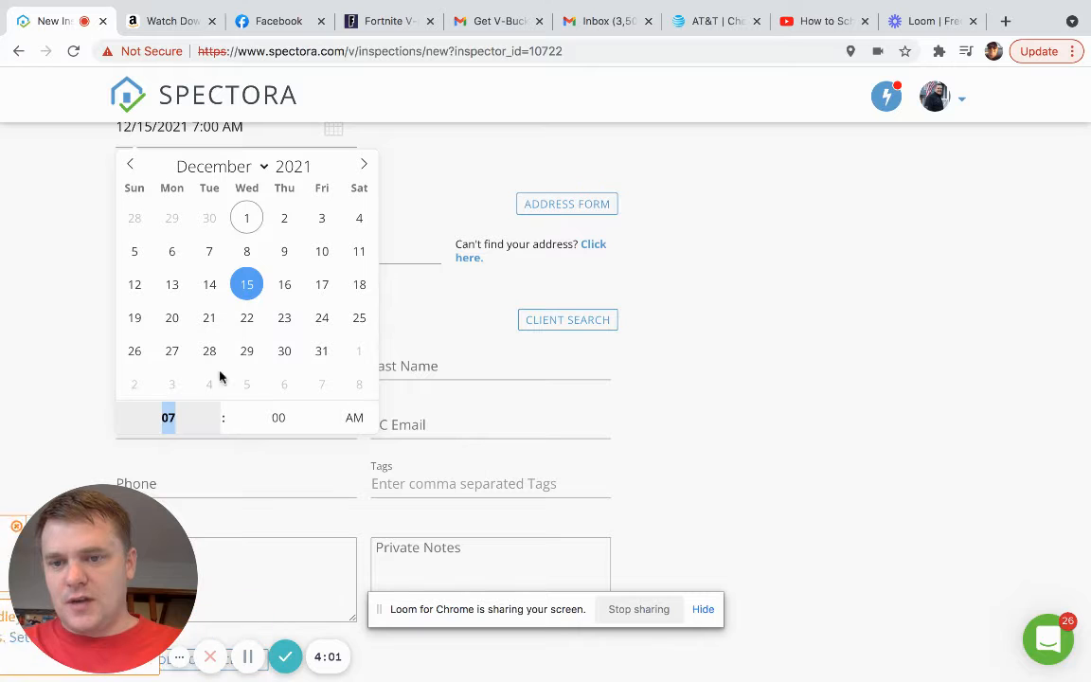
click(216, 410)
click(216, 410)
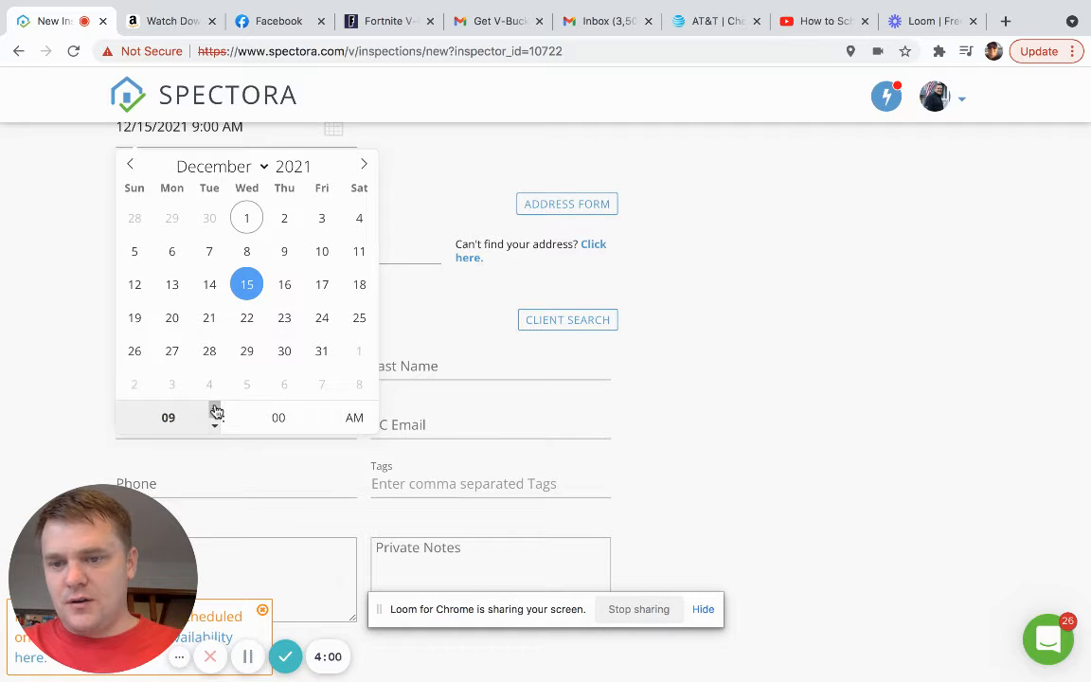
click(76, 370)
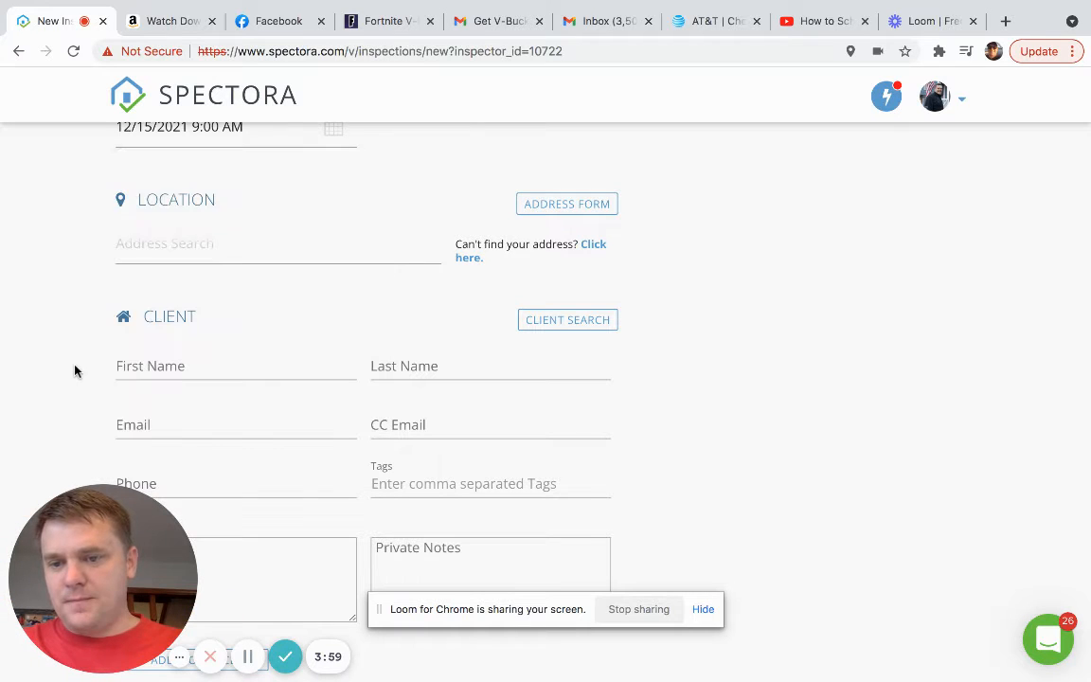
click(197, 244)
scroll(293, 192, up, 2)
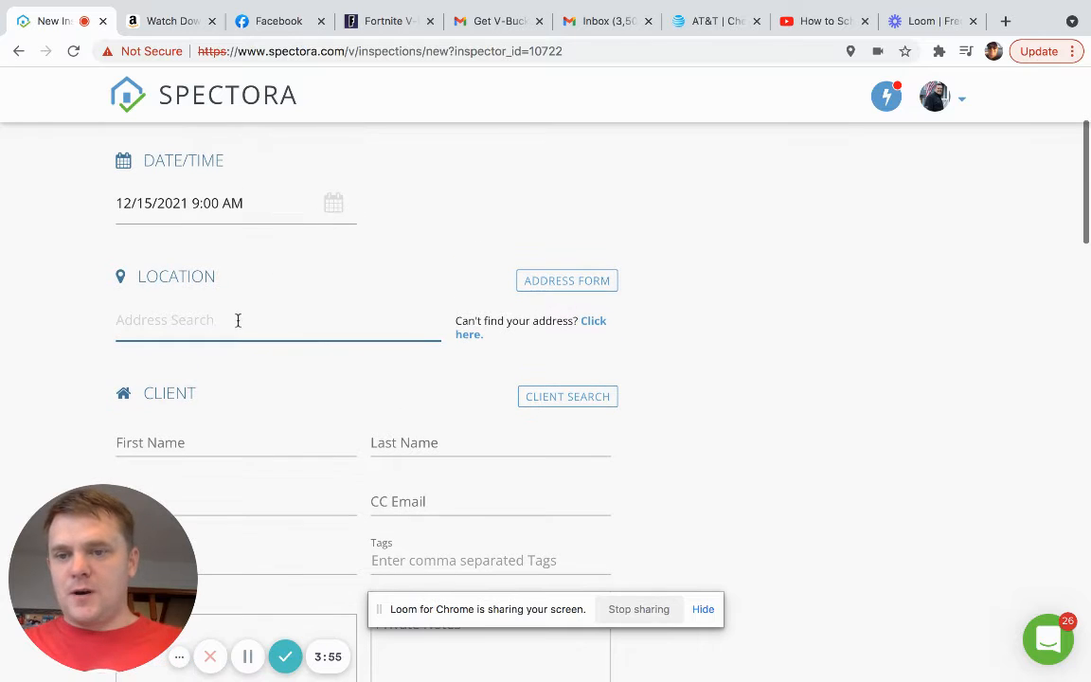
text(1234)
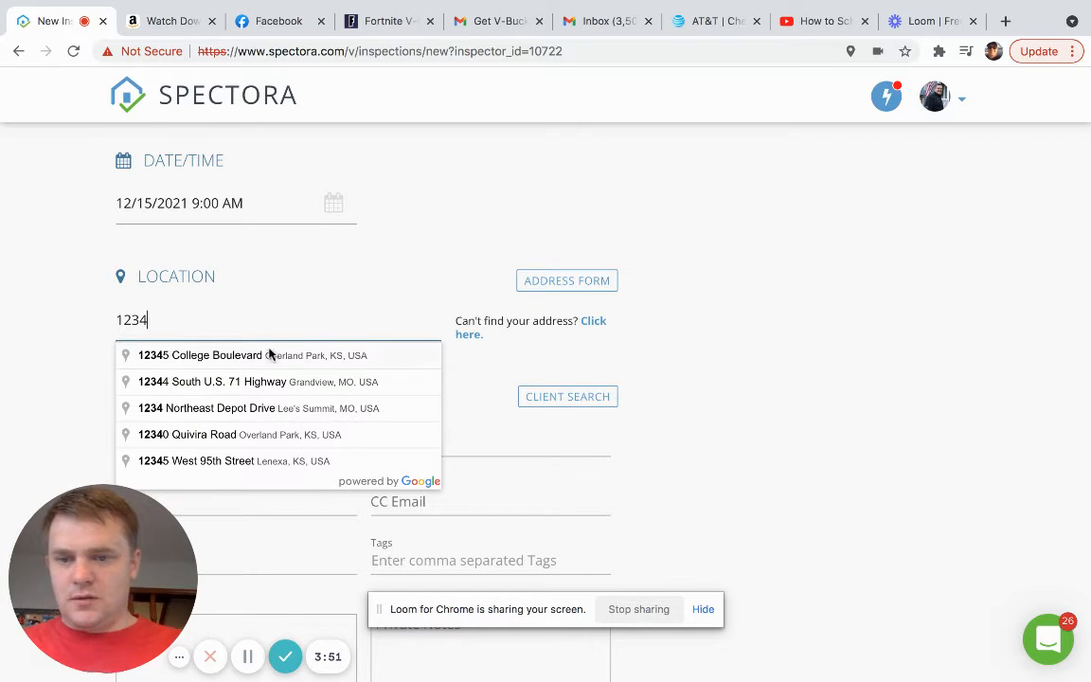
click(268, 358)
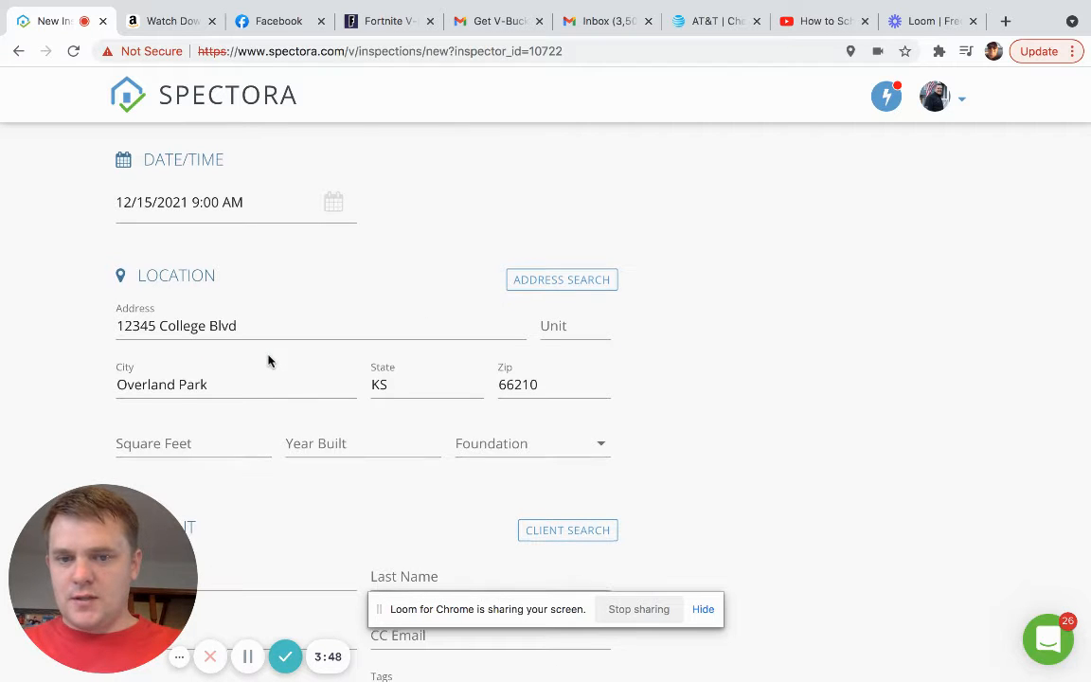
scroll(268, 360, down, 2)
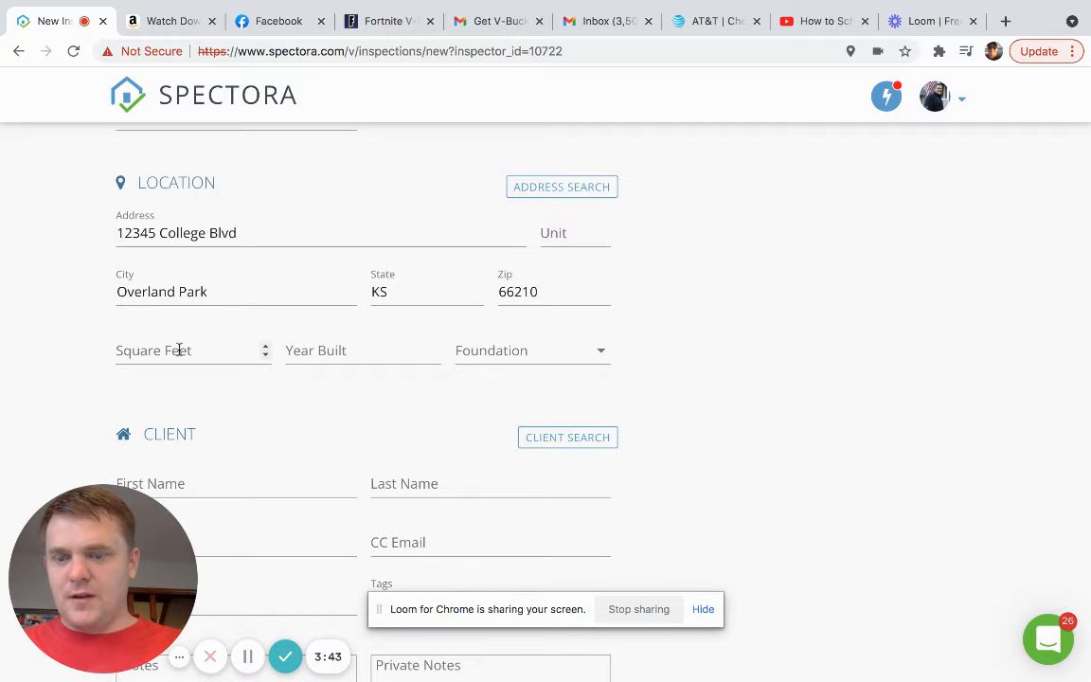
- Enter 2500 square feet and 1993 as the year built
click(179, 349)
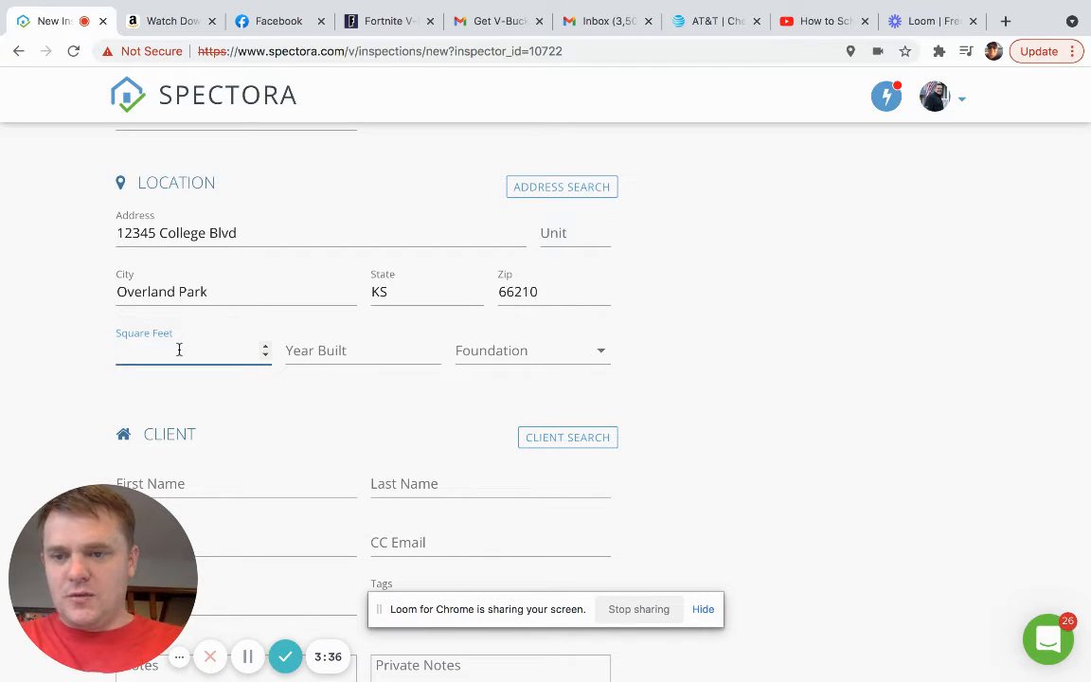
text(2500)
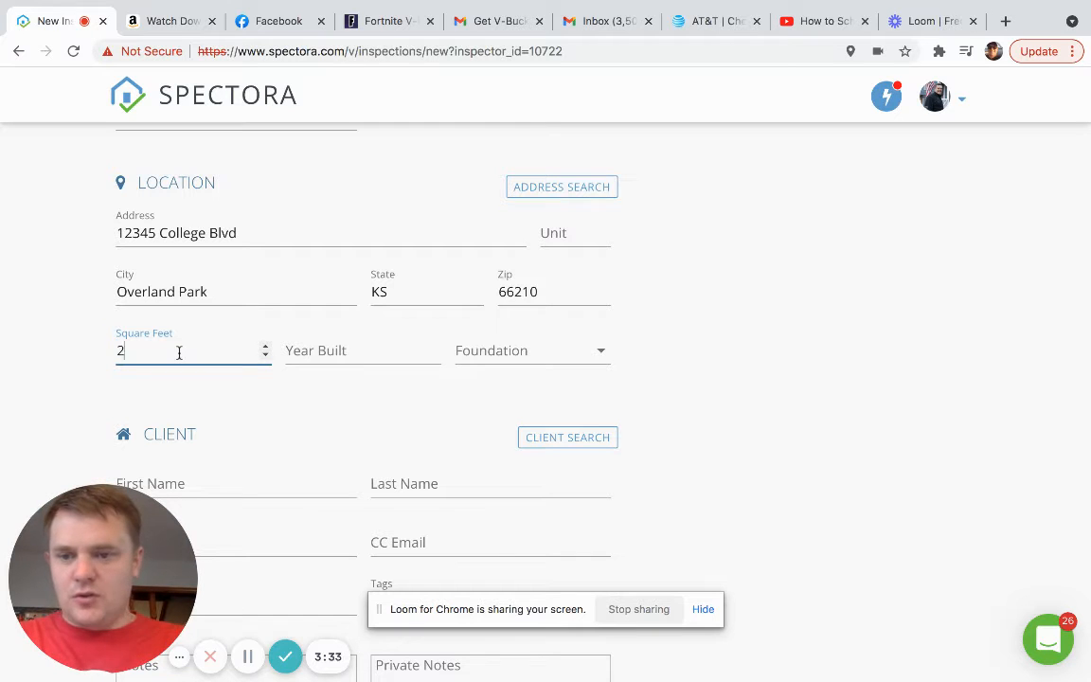
click(305, 352)
text(1993)
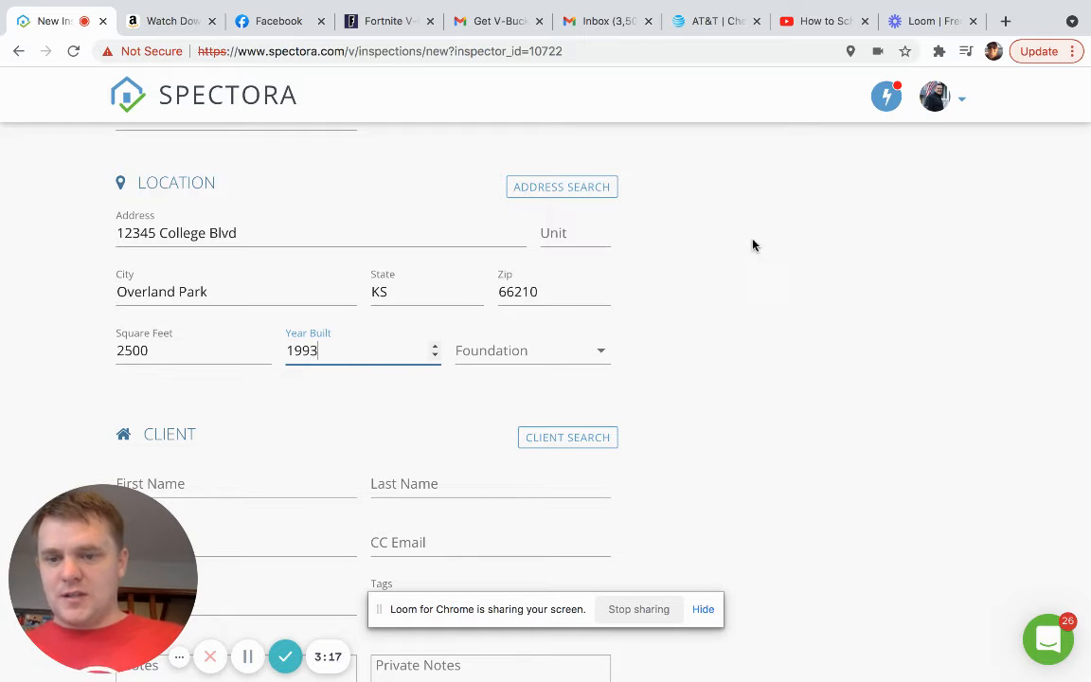
scroll(757, 330, down, 3)
scroll(757, 330, down, 1)
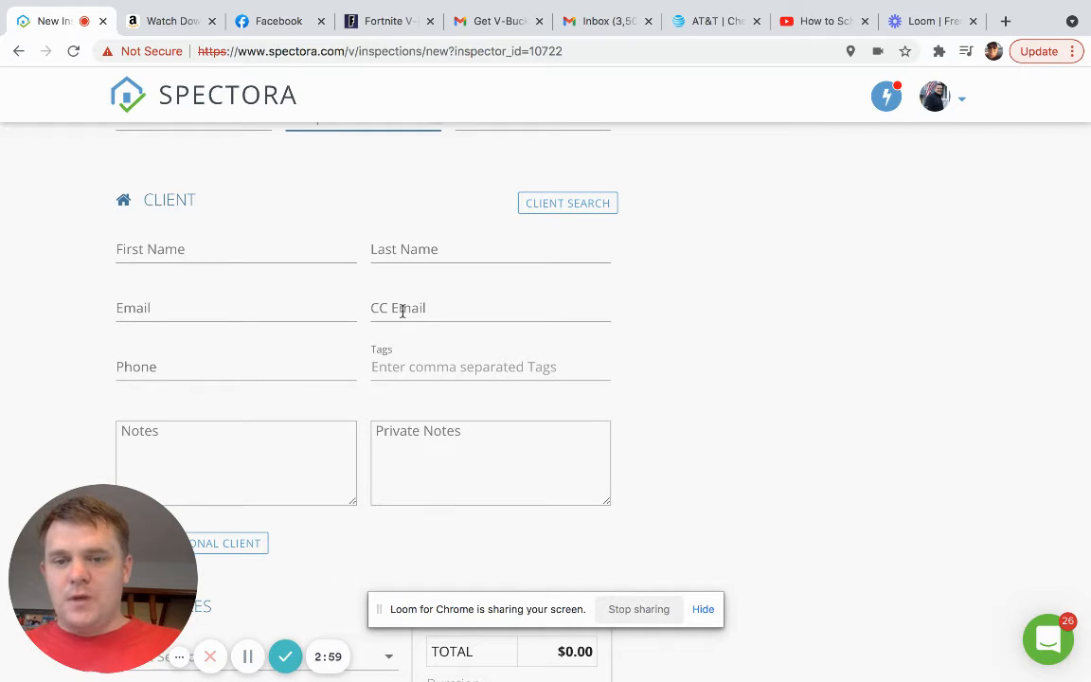
scroll(403, 310, down, 4)
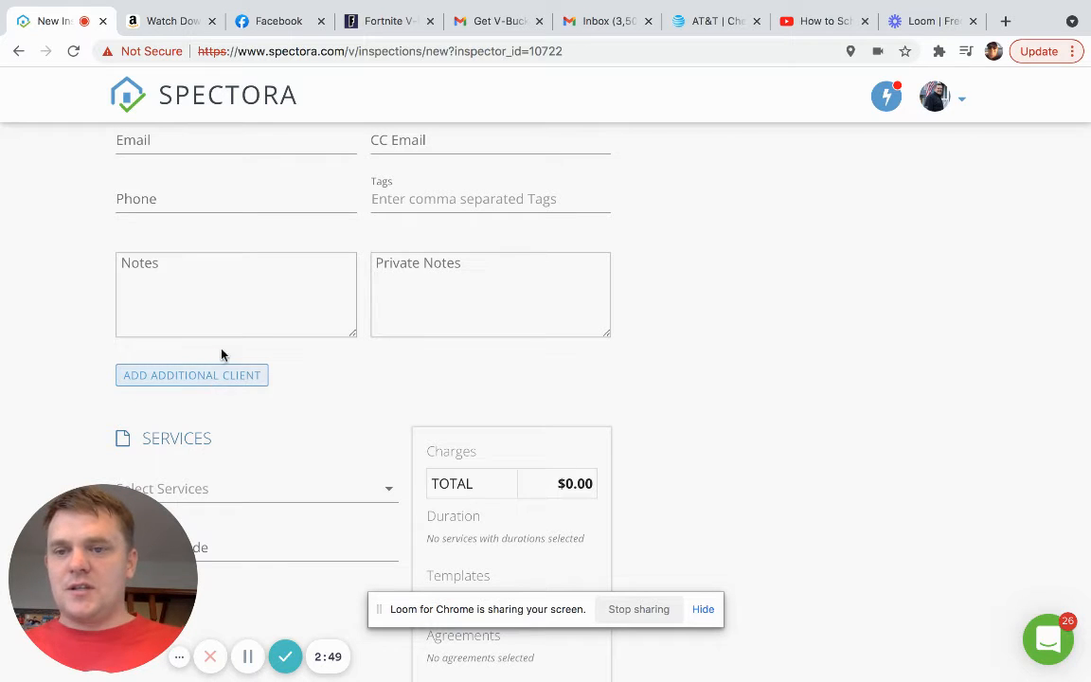
scroll(210, 376, up, 1)
scroll(210, 376, up, 2)
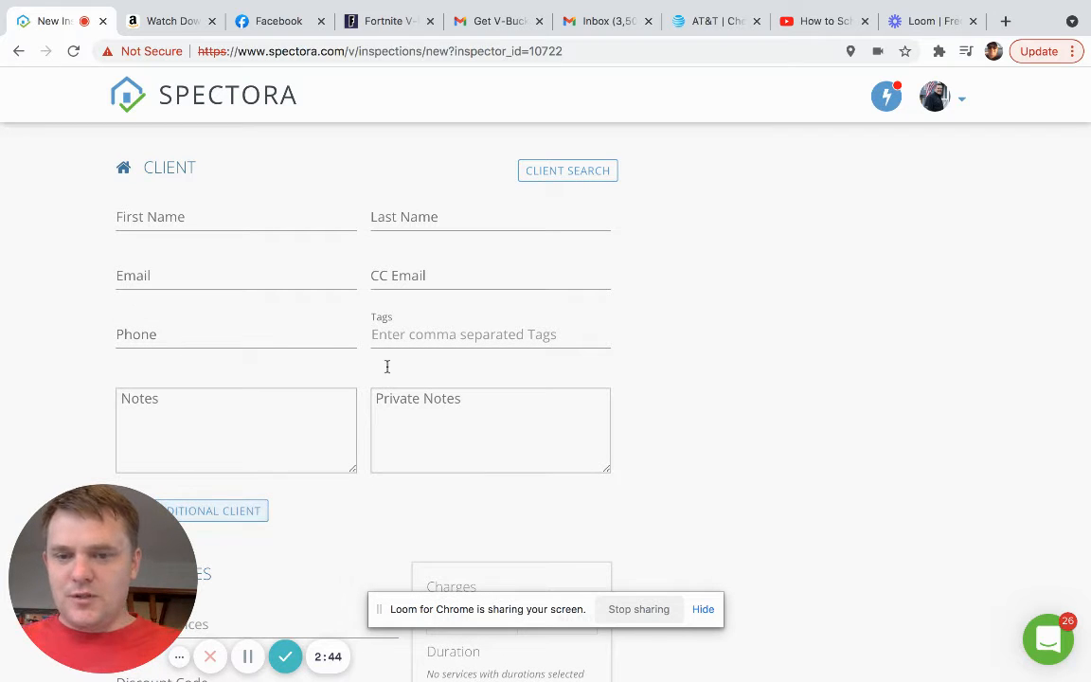
scroll(458, 281, down, 1)
scroll(458, 281, down, 6)
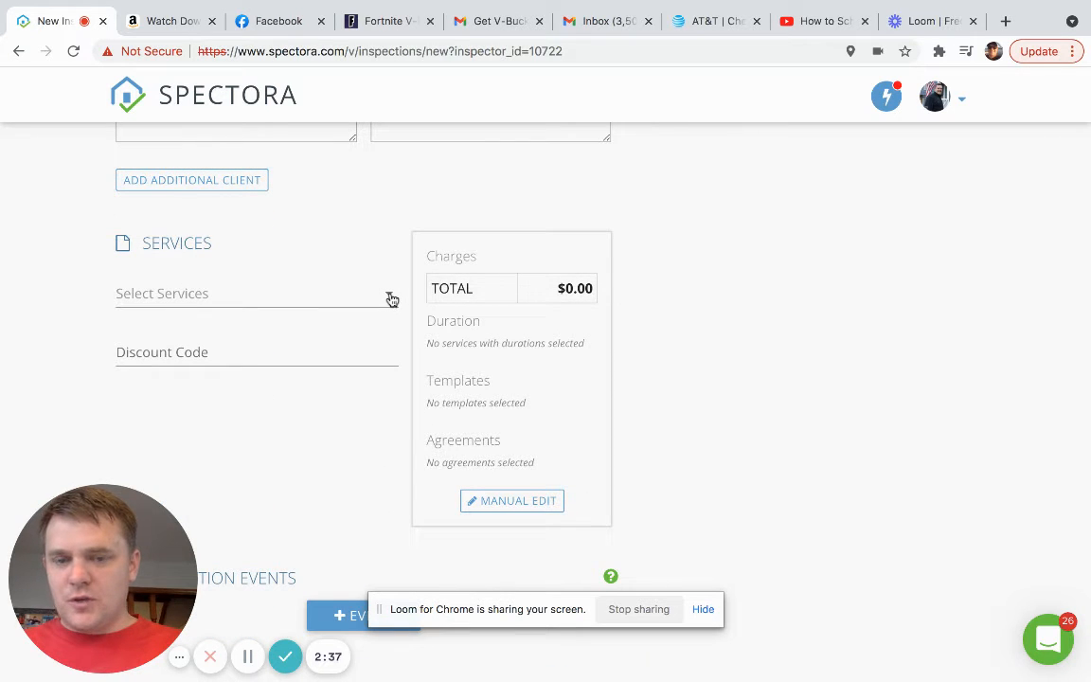
- Add the Residential Inspection service ($399.00) to the inspection
click(391, 297)
scroll(392, 300, down, 3)
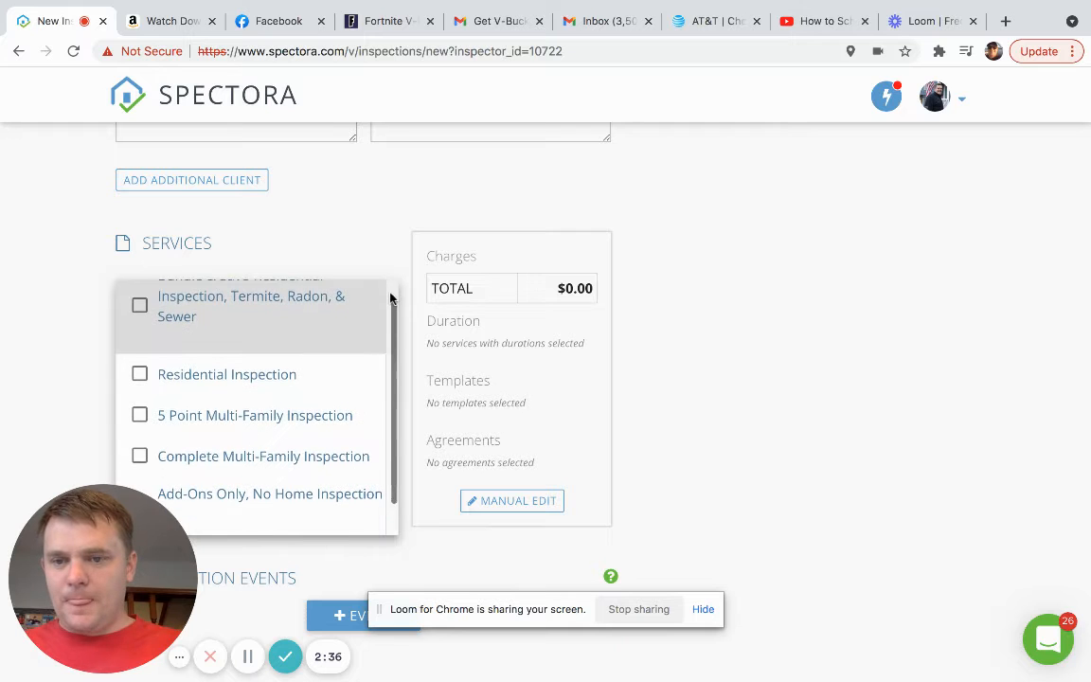
scroll(412, 242, down, 2)
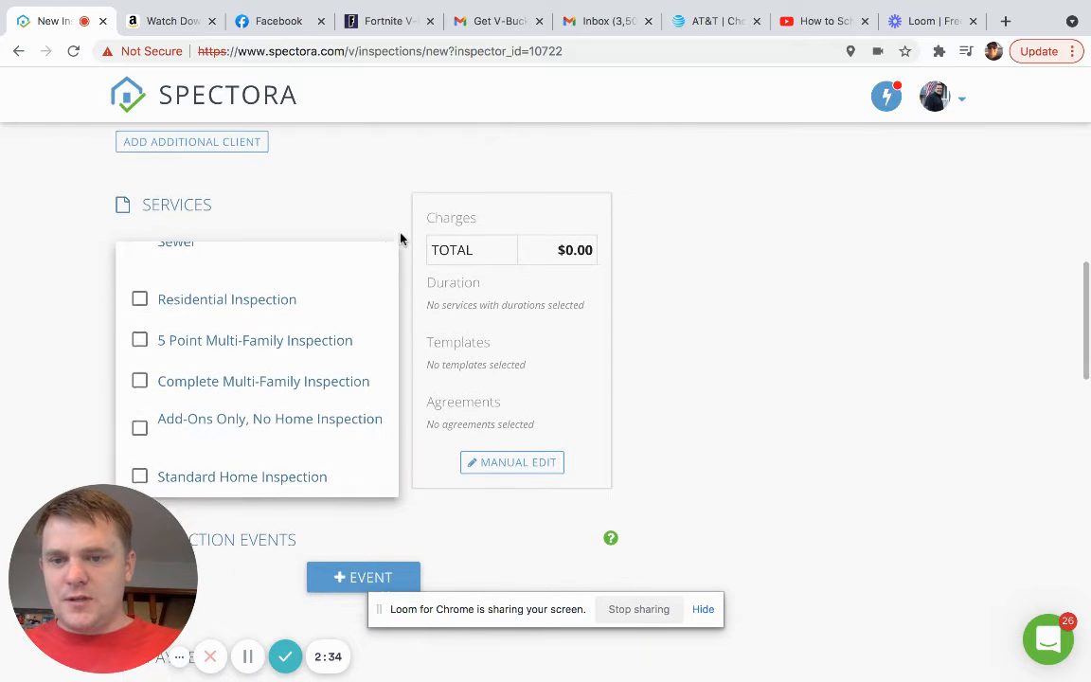
scroll(323, 339, up, 3)
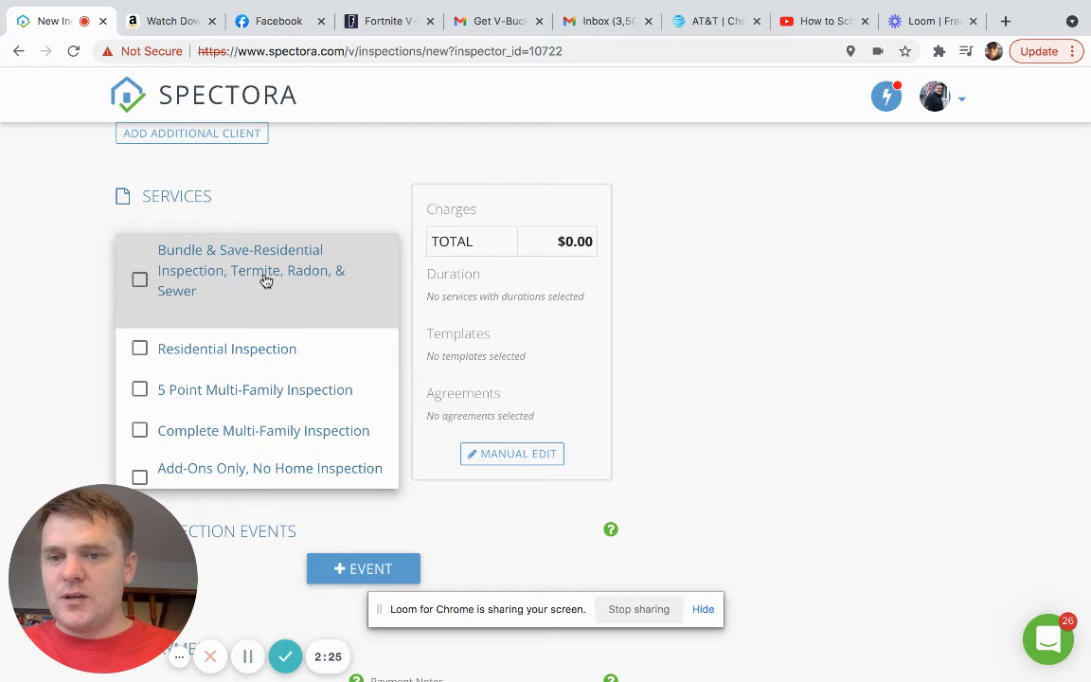
click(140, 351)
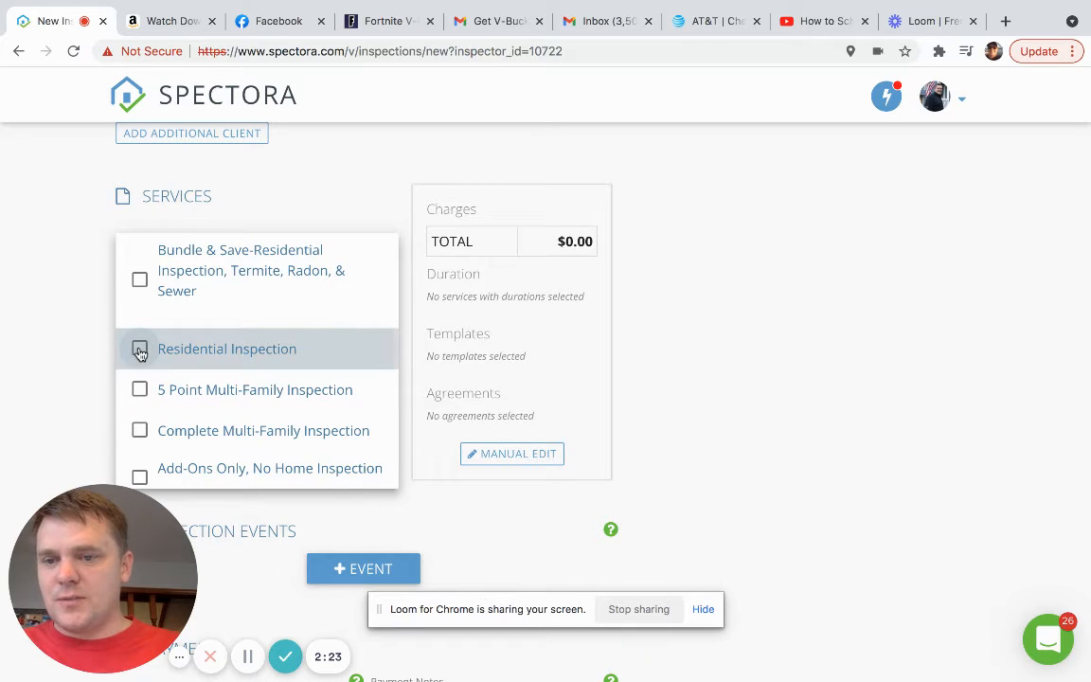
click(87, 288)
- Add the Sewer Scope add-on ($179.00), bringing the total to $578.00
scroll(123, 303, down, 1)
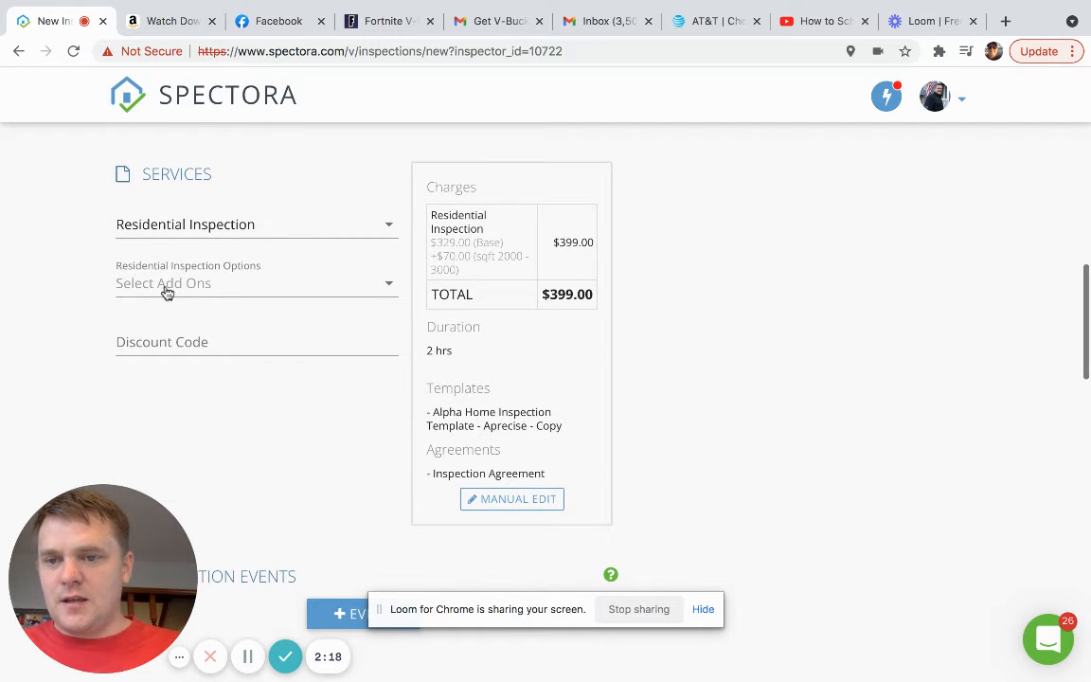
click(167, 293)
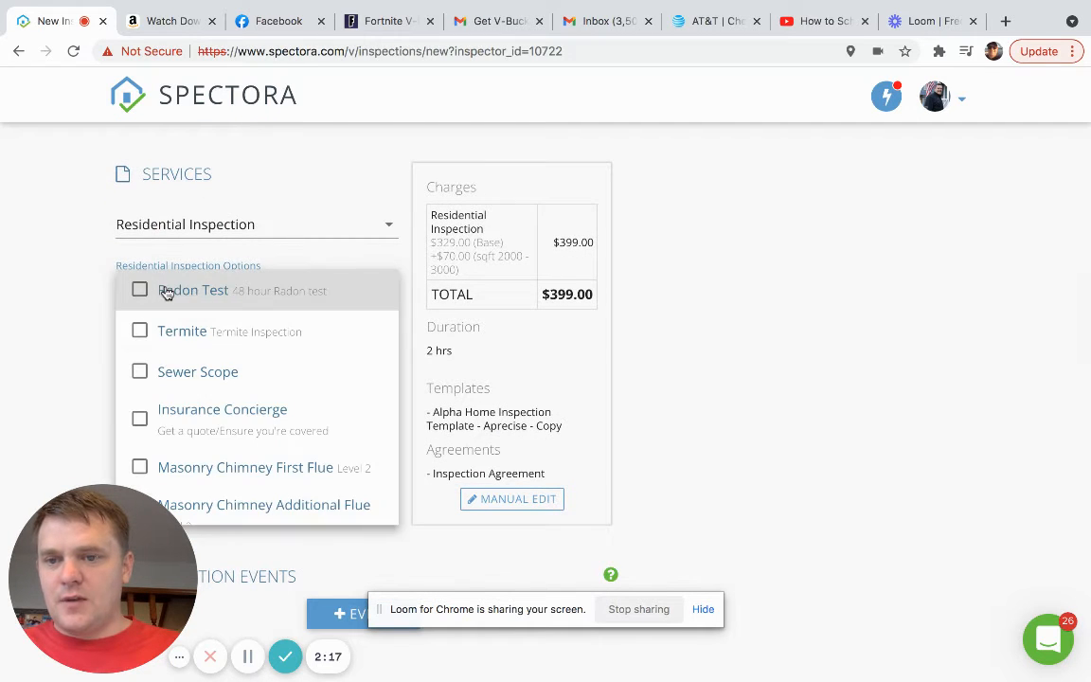
click(140, 374)
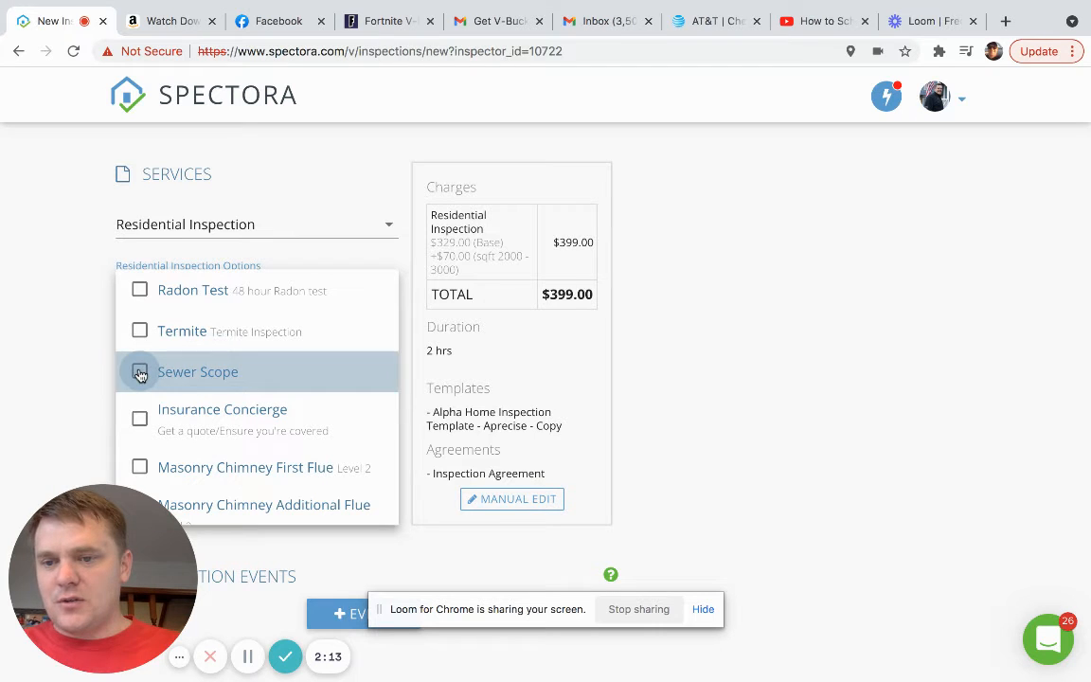
click(85, 342)
scroll(85, 341, down, 1)
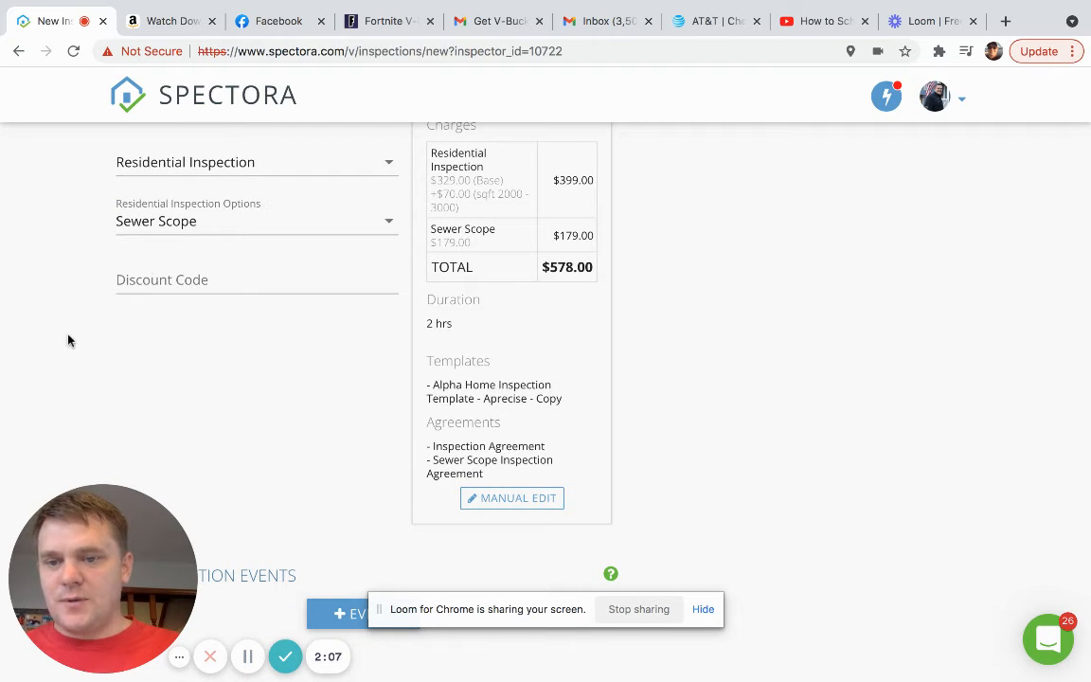
scroll(68, 339, down, 1)
scroll(68, 340, down, 5)
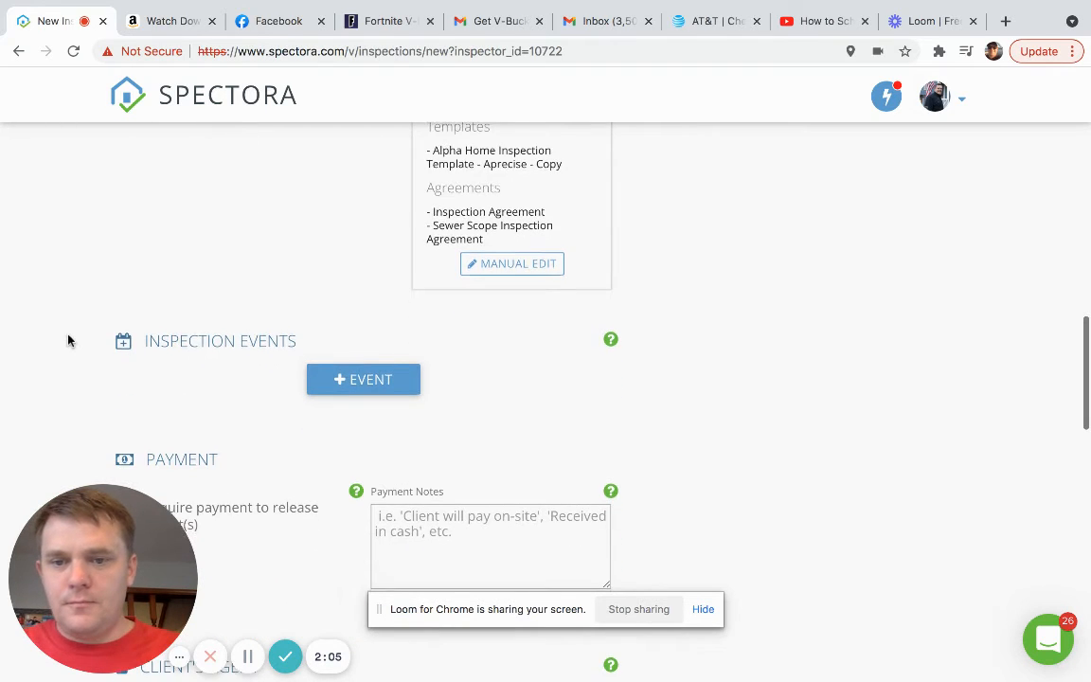
scroll(68, 340, down, 3)
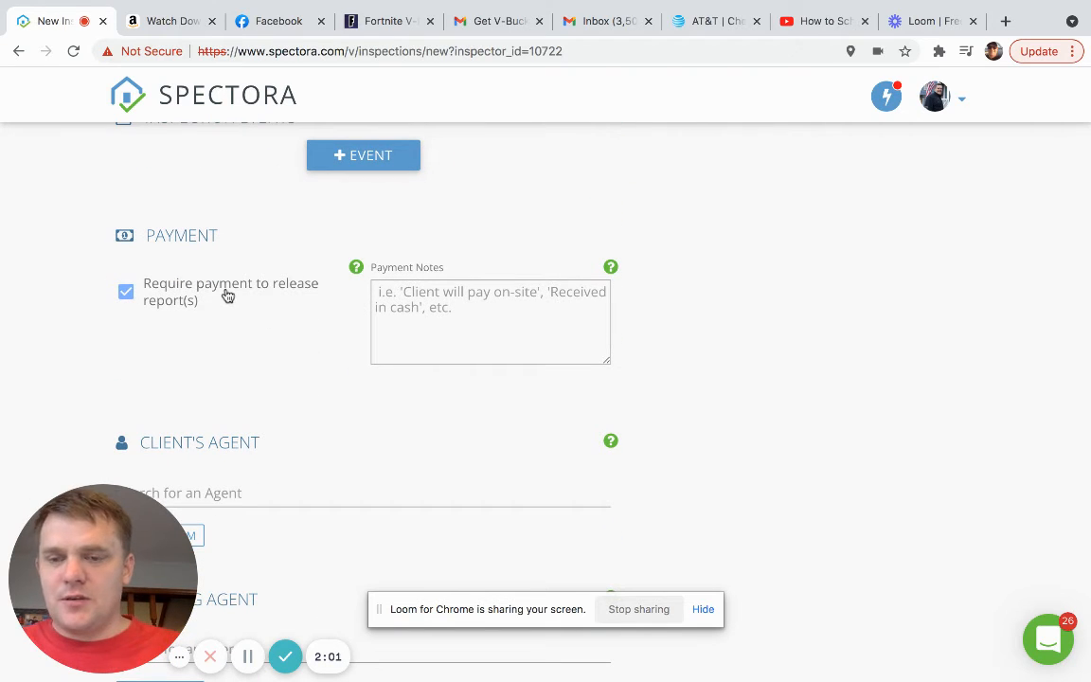
scroll(117, 322, down, 3)
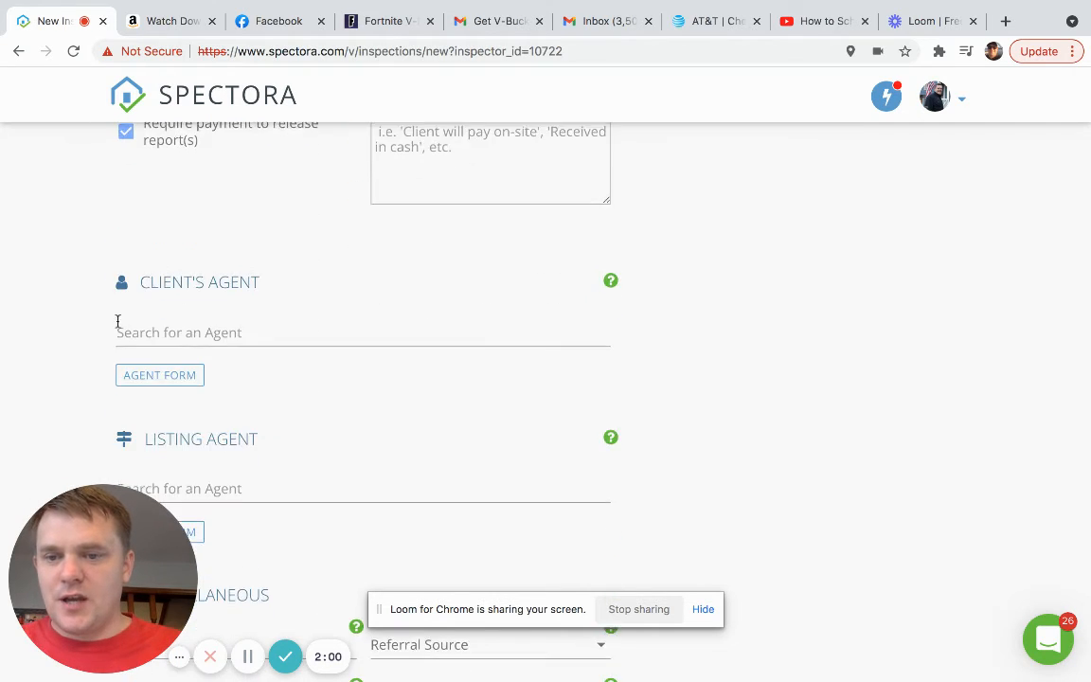
- Search the client's agent by name and attach the matching vip-tagged agent with contact details
click(159, 324)
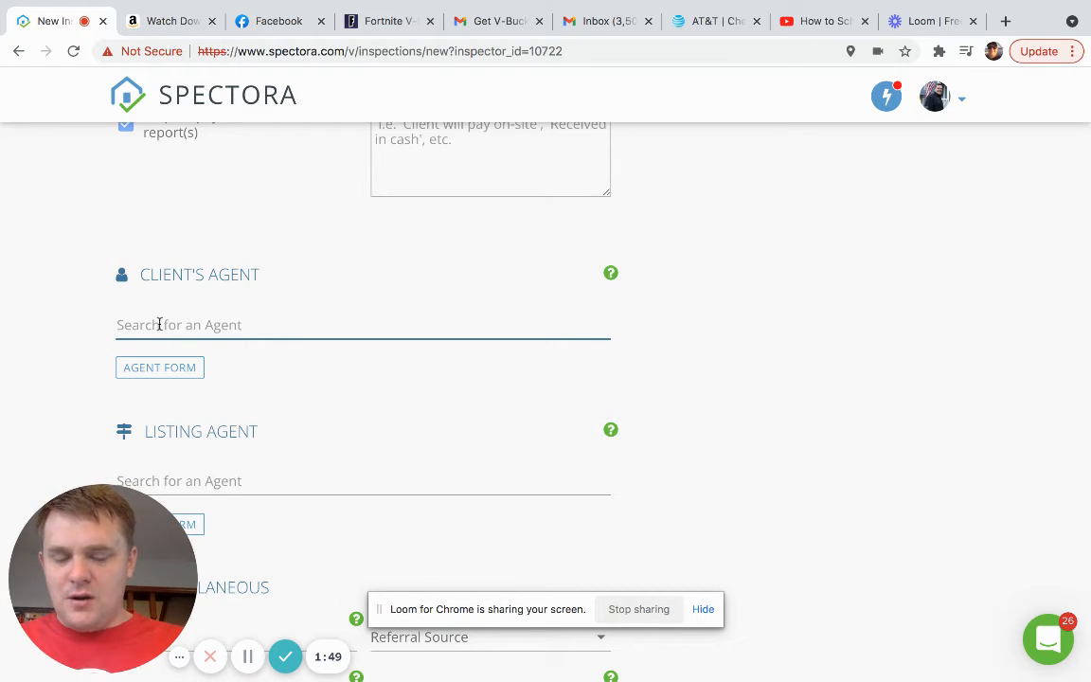
text(Mont)
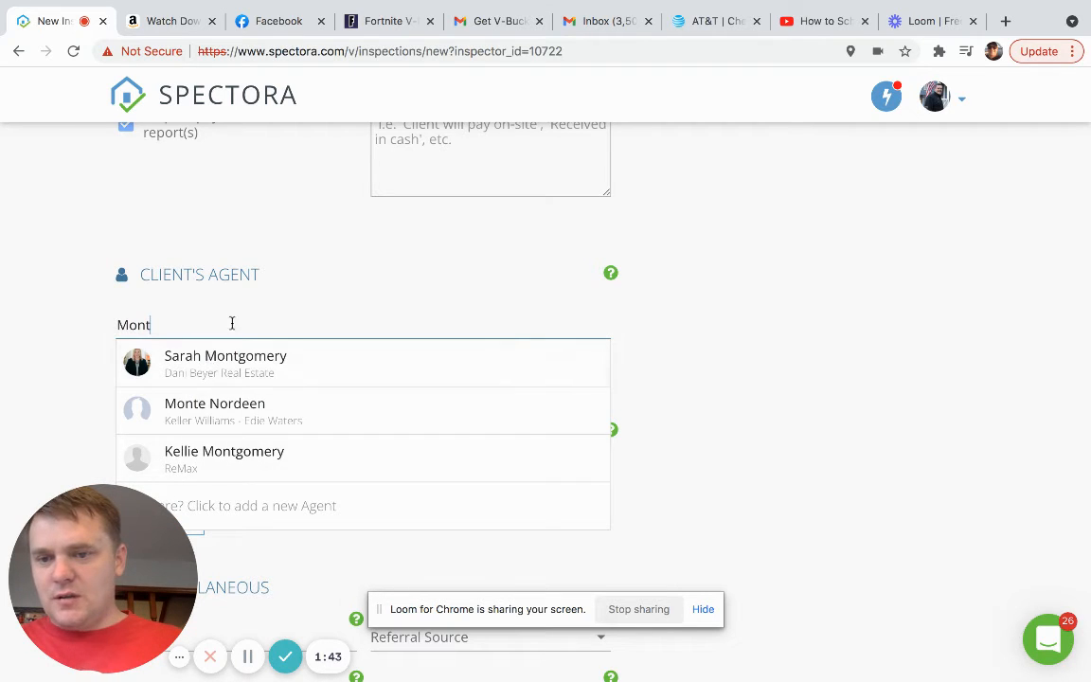
click(210, 370)
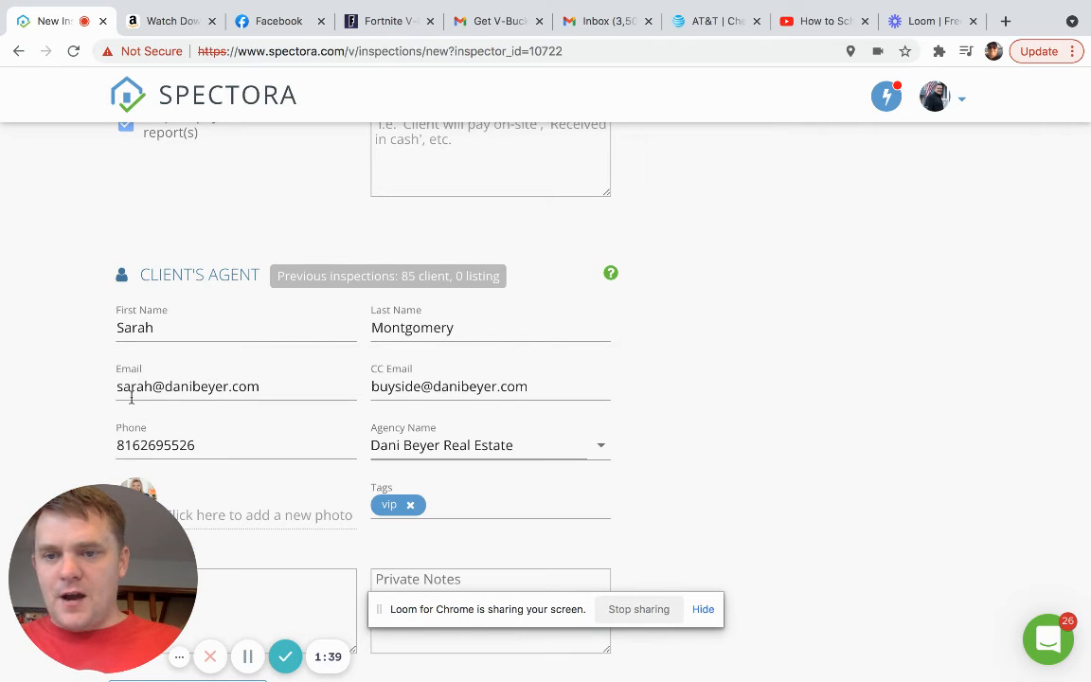
scroll(307, 427, down, 5)
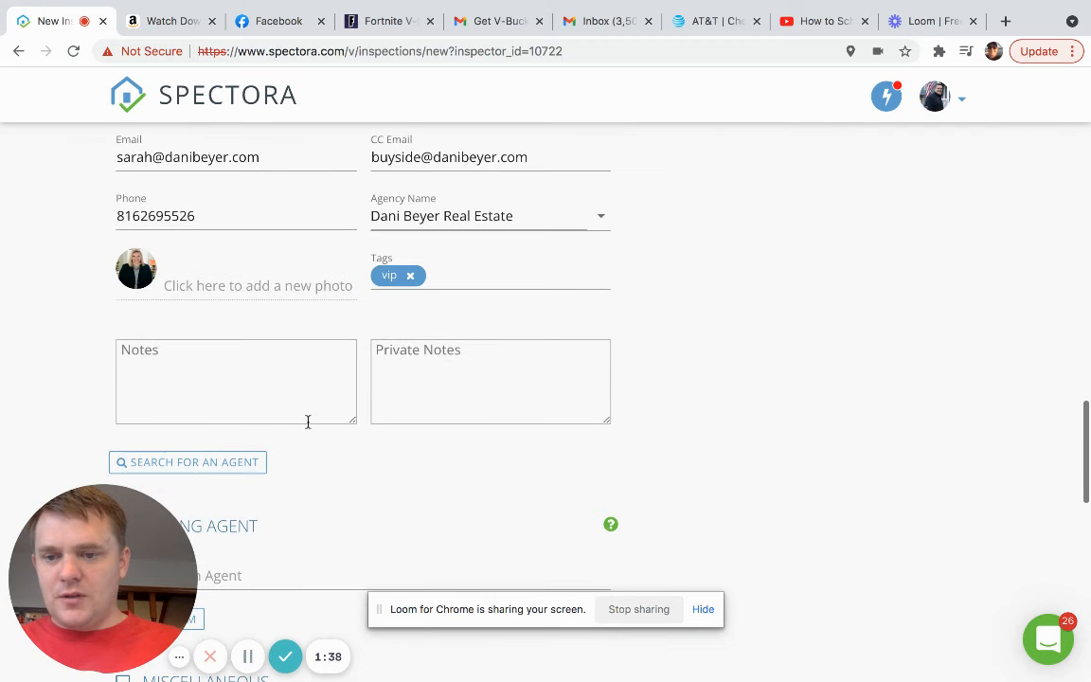
click(248, 463)
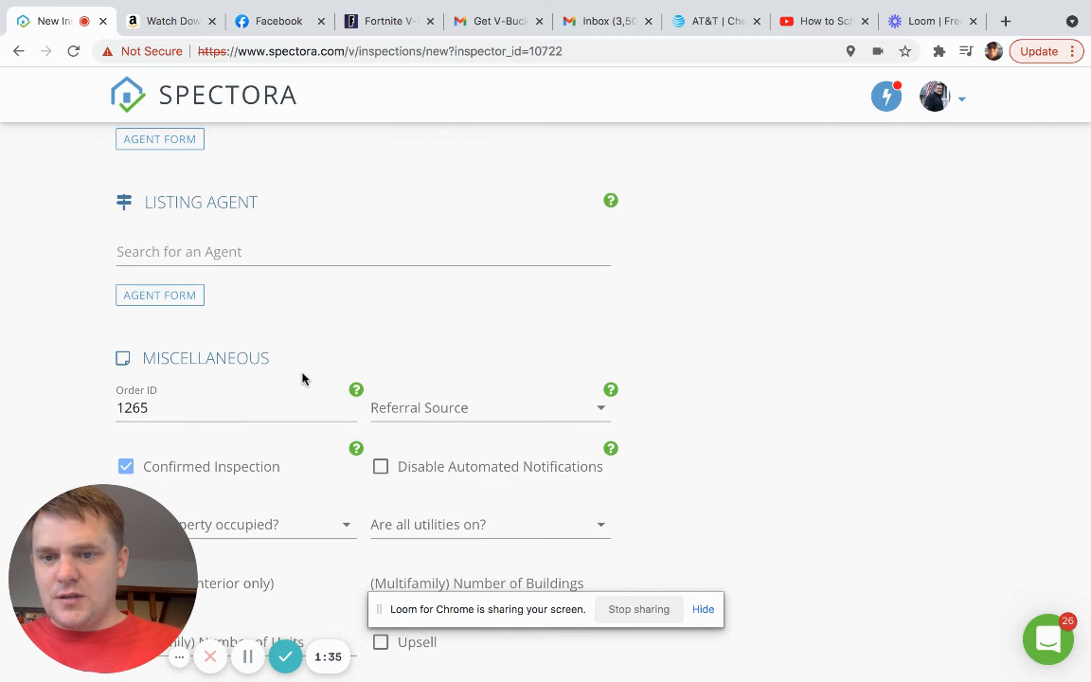
scroll(303, 379, up, 3)
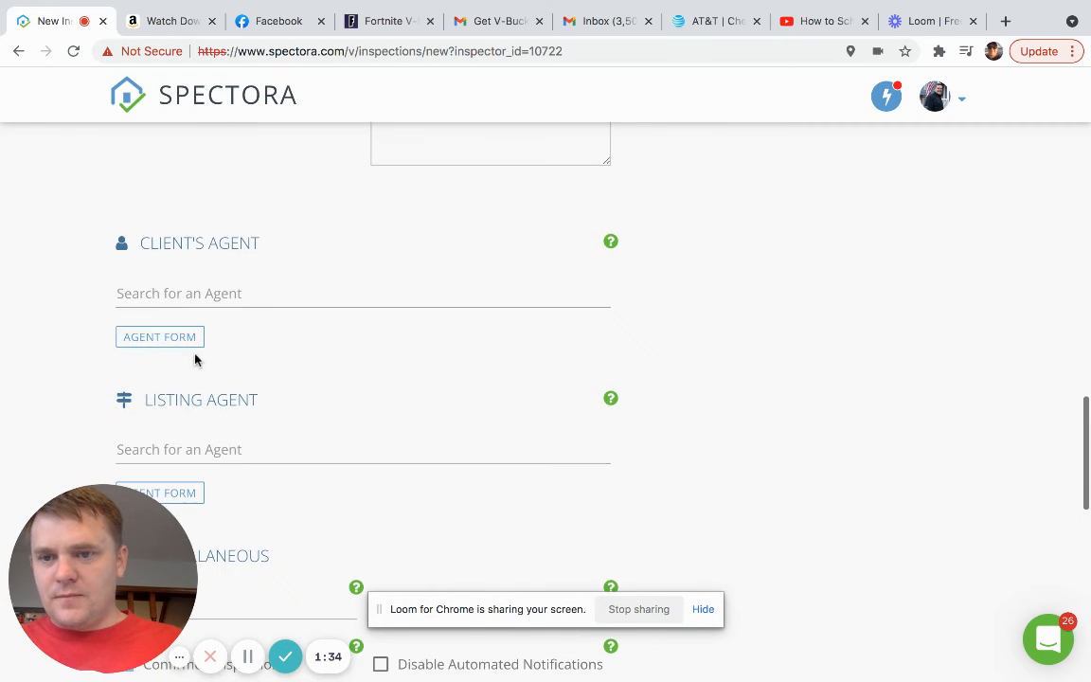
click(189, 339)
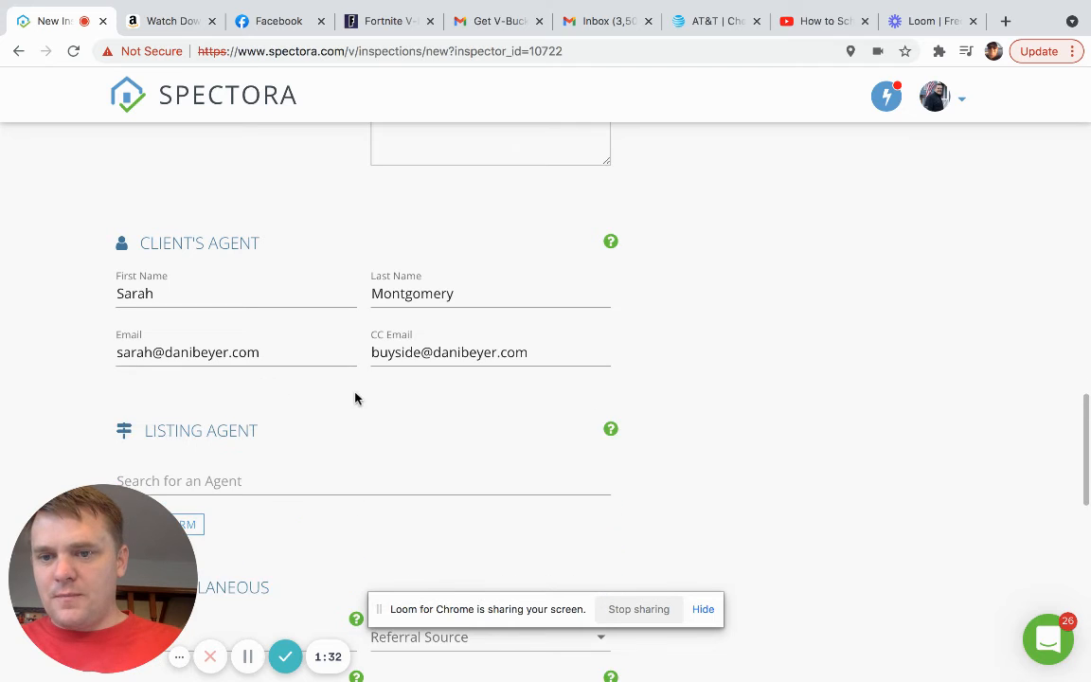
scroll(231, 316, down, 1)
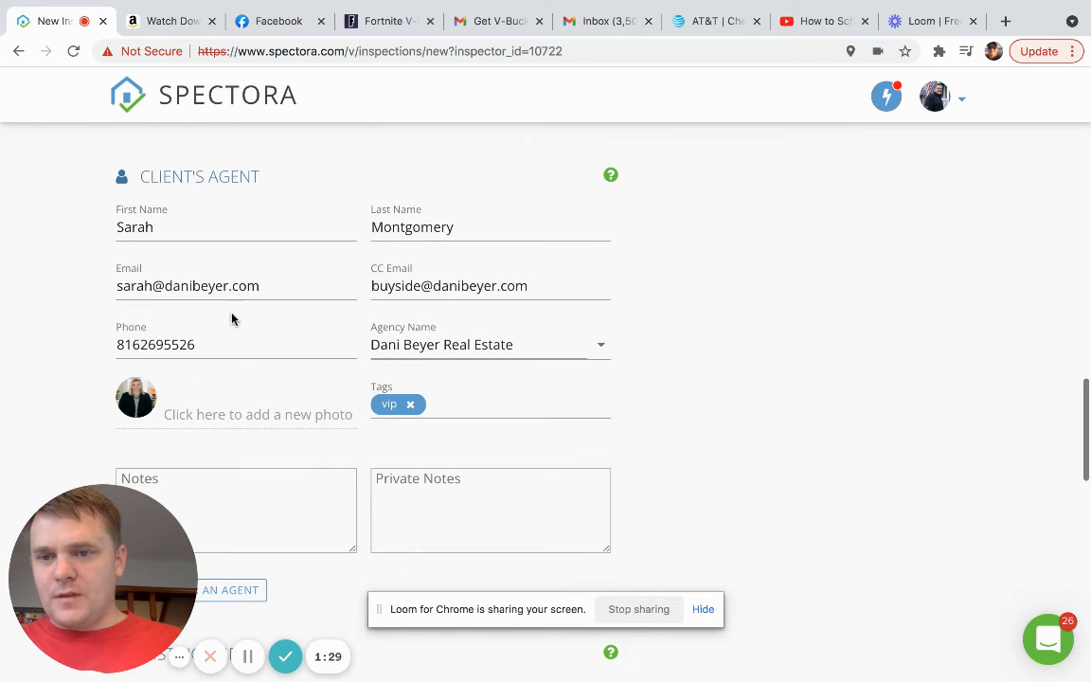
scroll(391, 447, down, 5)
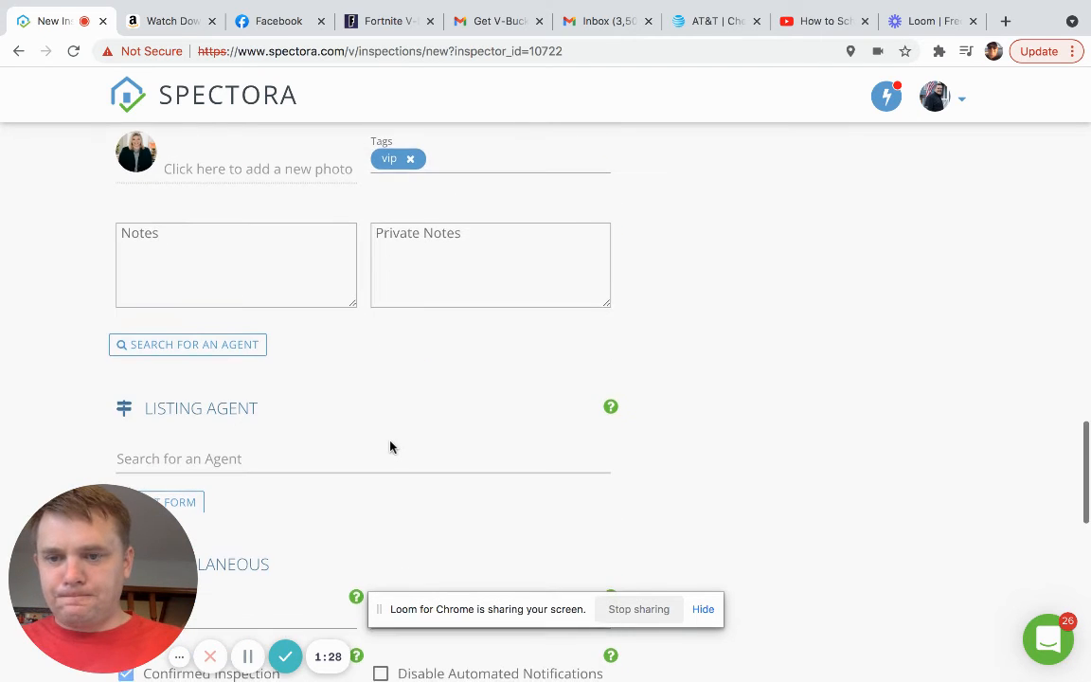
scroll(389, 446, down, 2)
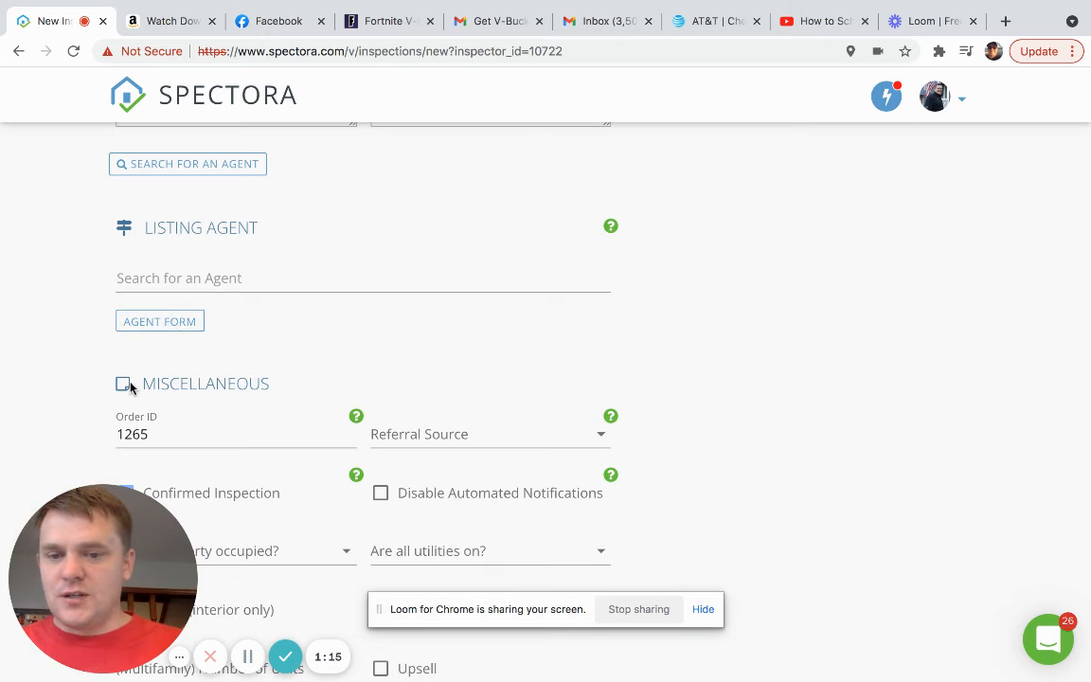
- Set the referral source to Online Search
scroll(123, 384, down, 2)
scroll(129, 390, down, 2)
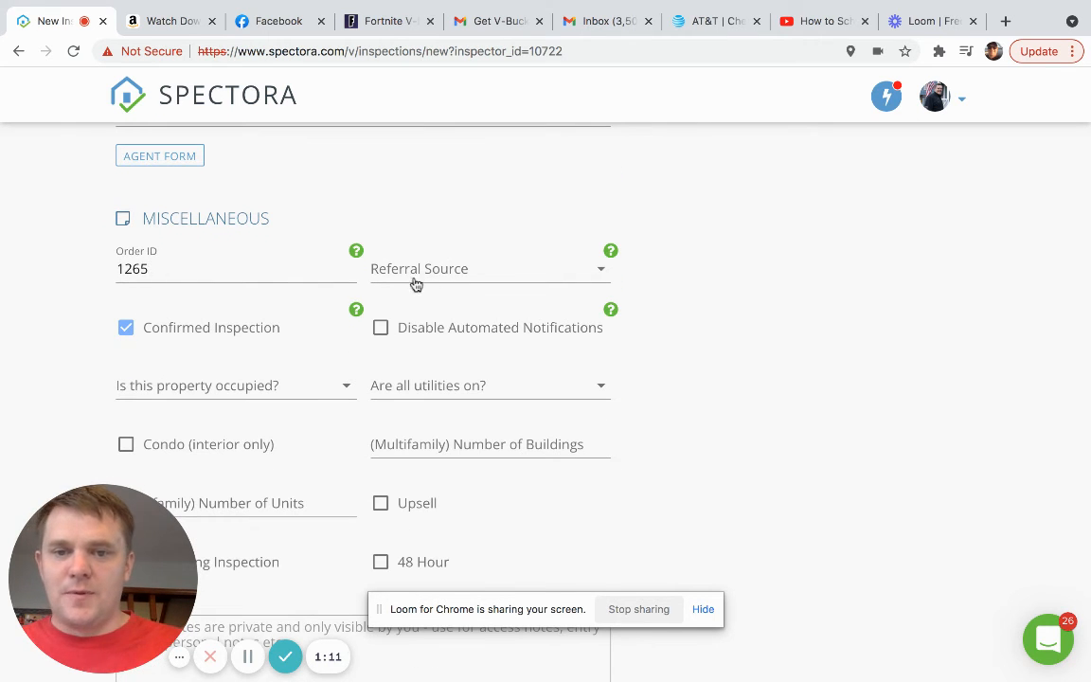
click(530, 275)
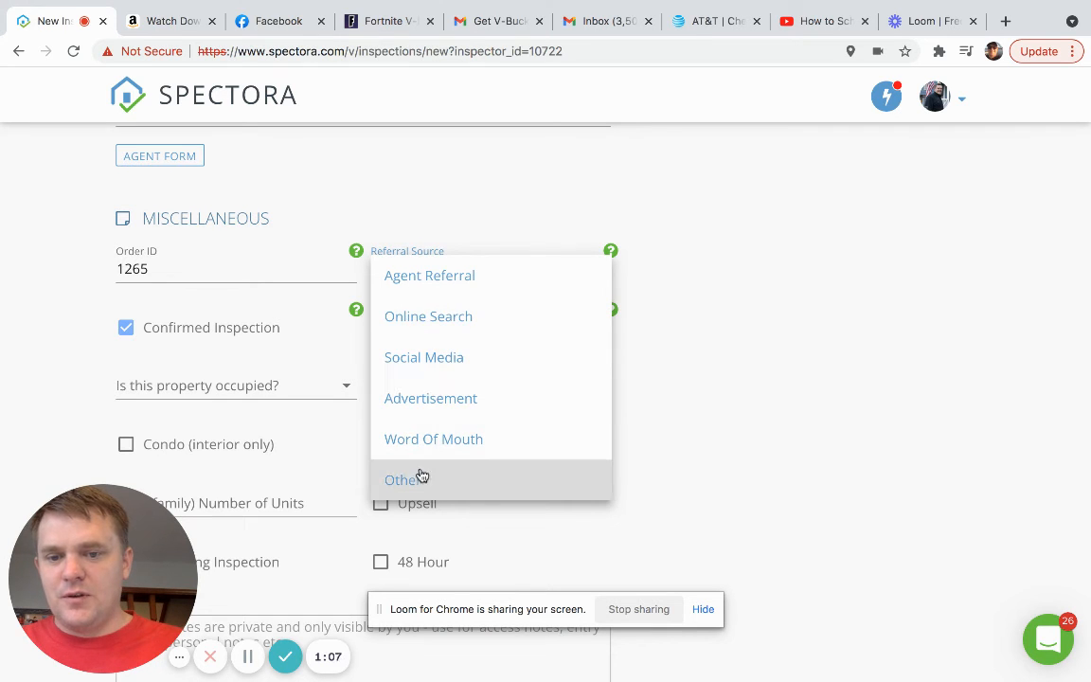
click(486, 234)
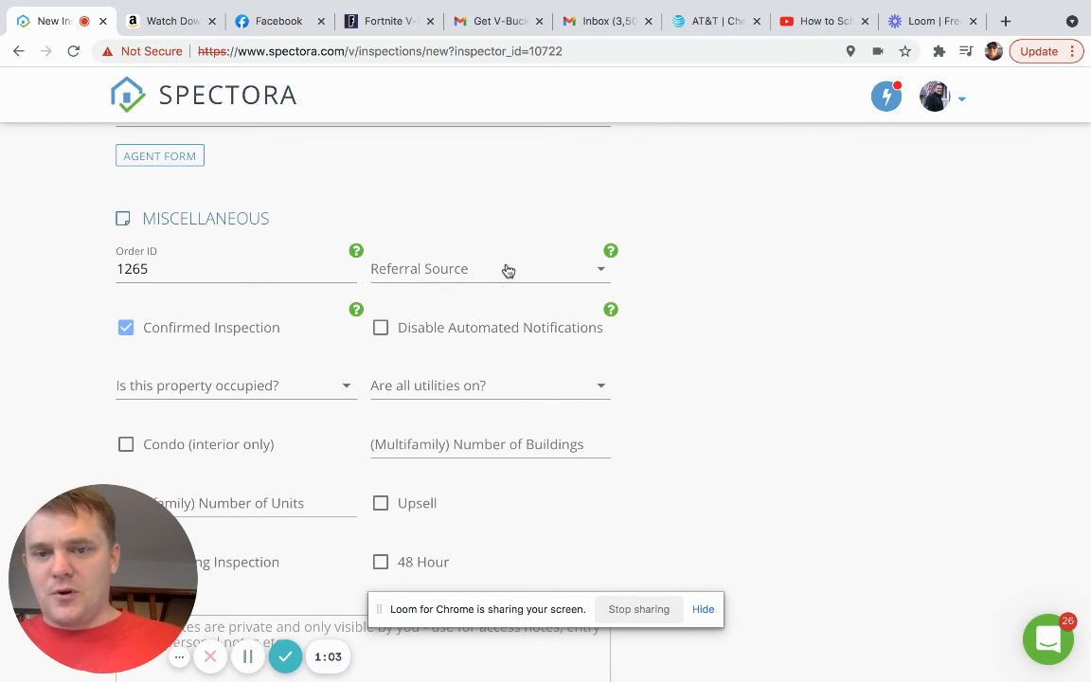
click(470, 274)
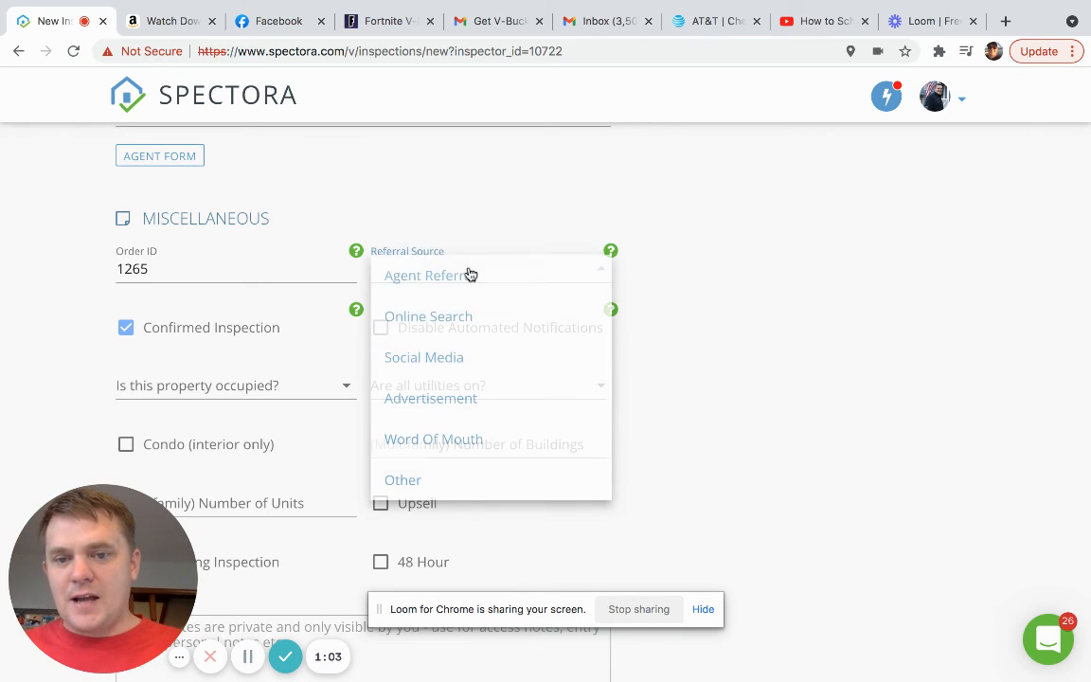
click(431, 323)
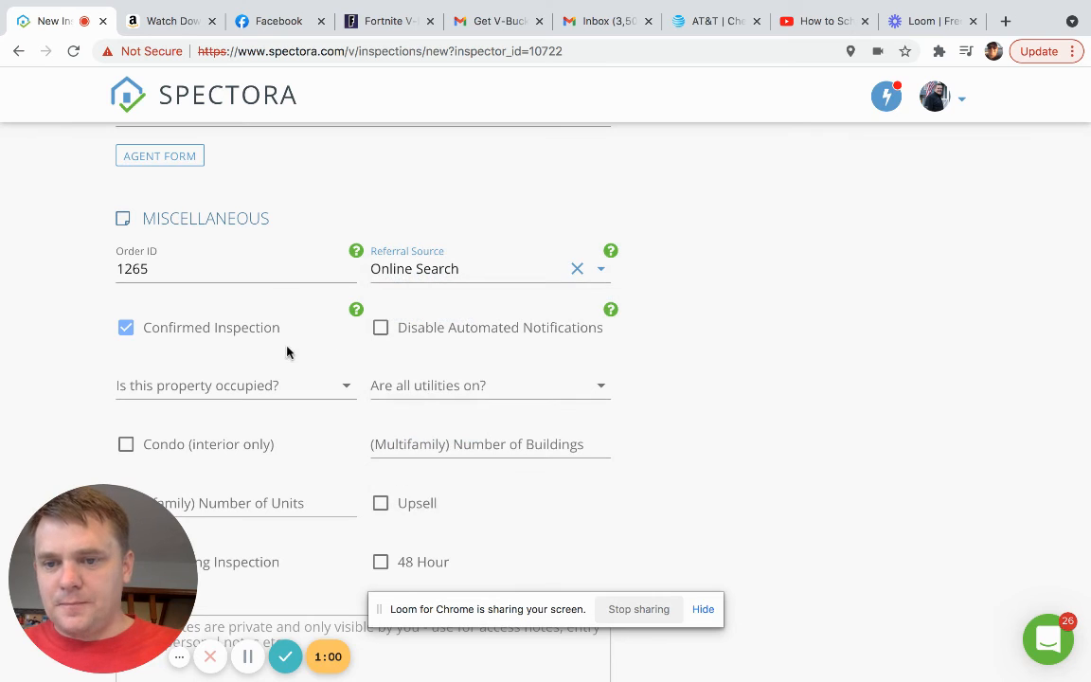
- Answer Yes to both property occupied and all utilities on
scroll(314, 352, down, 1)
scroll(316, 353, down, 2)
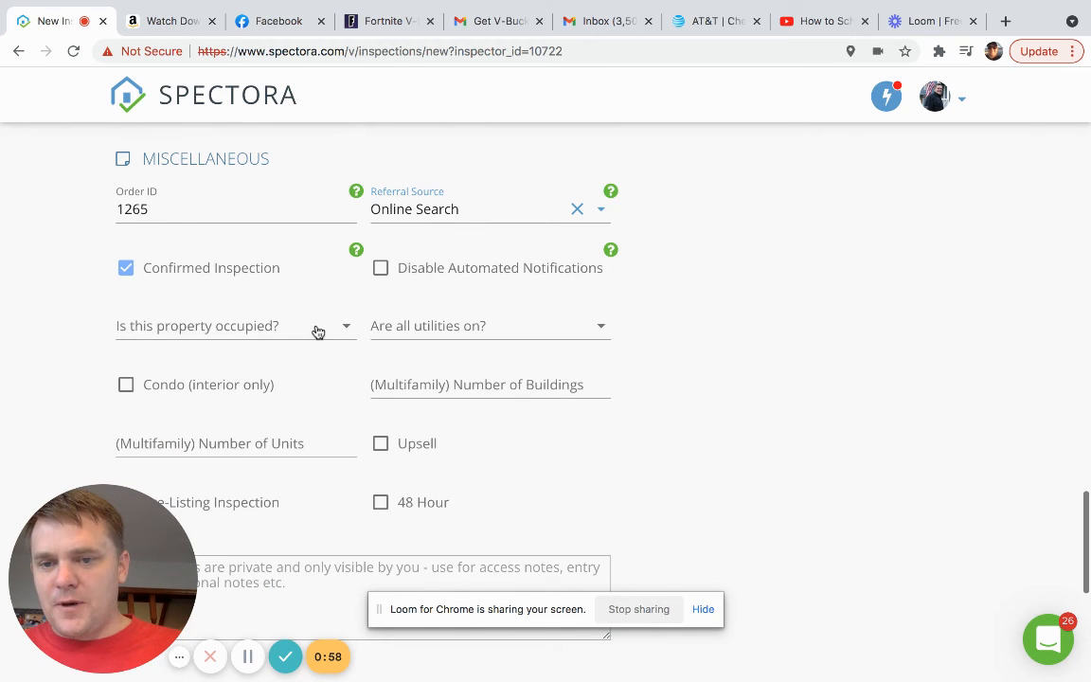
click(317, 332)
click(191, 337)
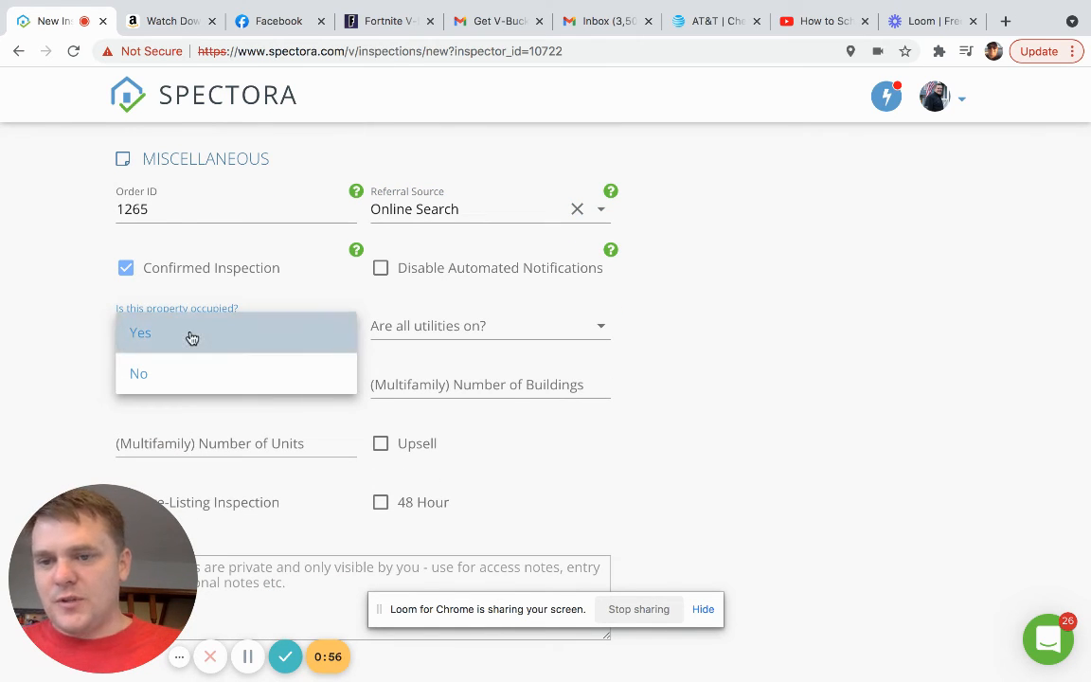
click(537, 330)
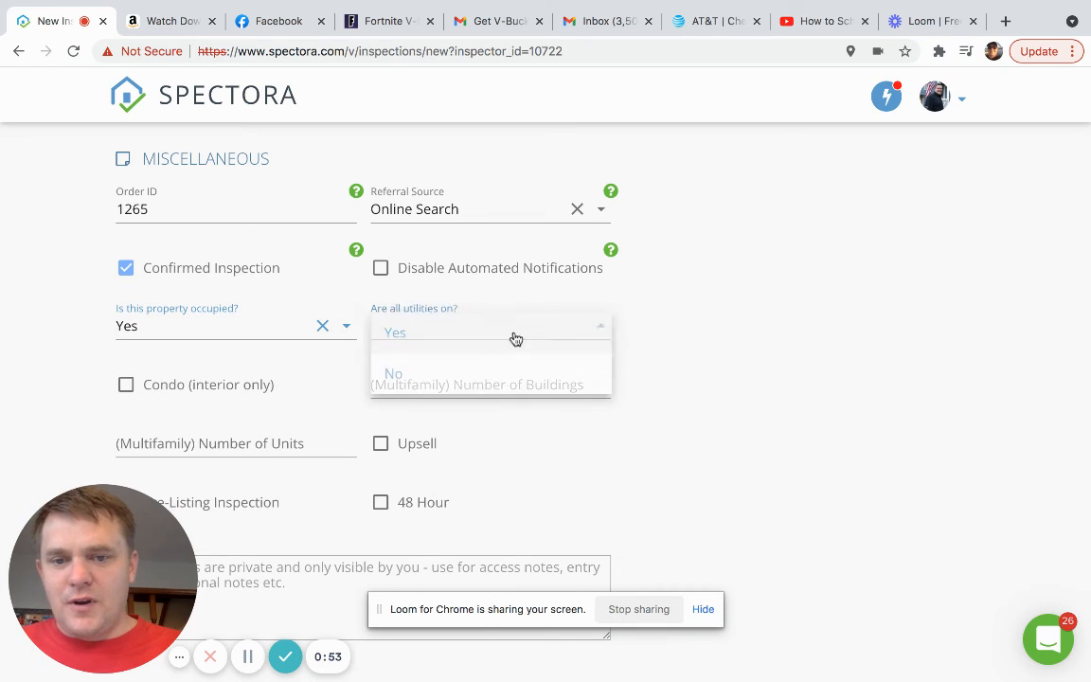
click(474, 338)
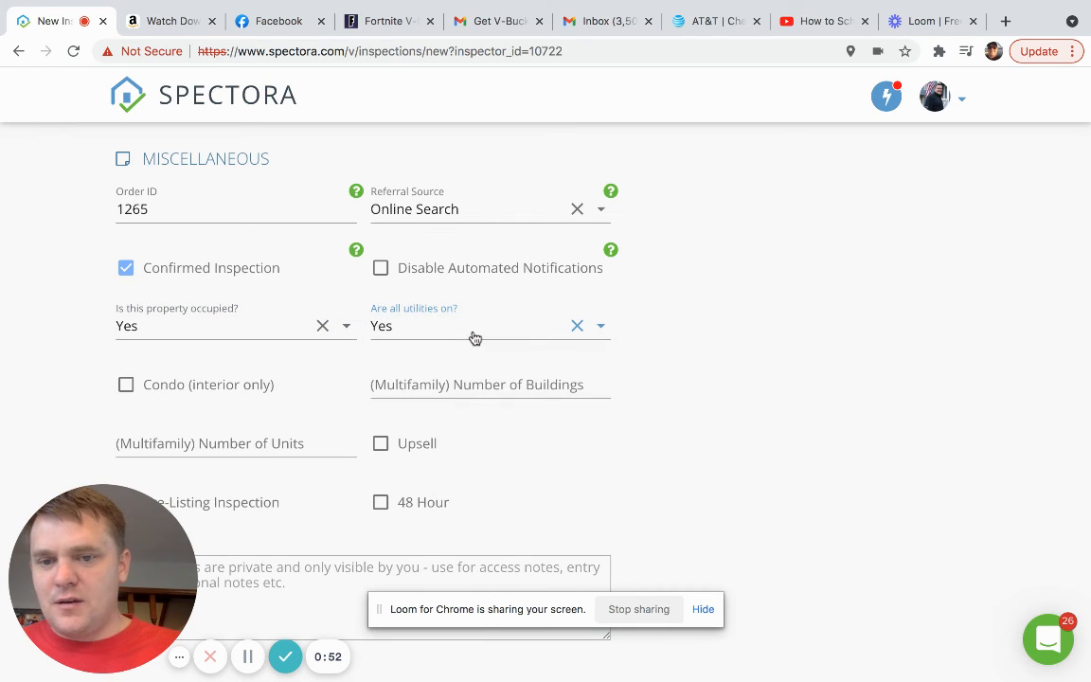
scroll(302, 393, down, 2)
scroll(302, 393, down, 1)
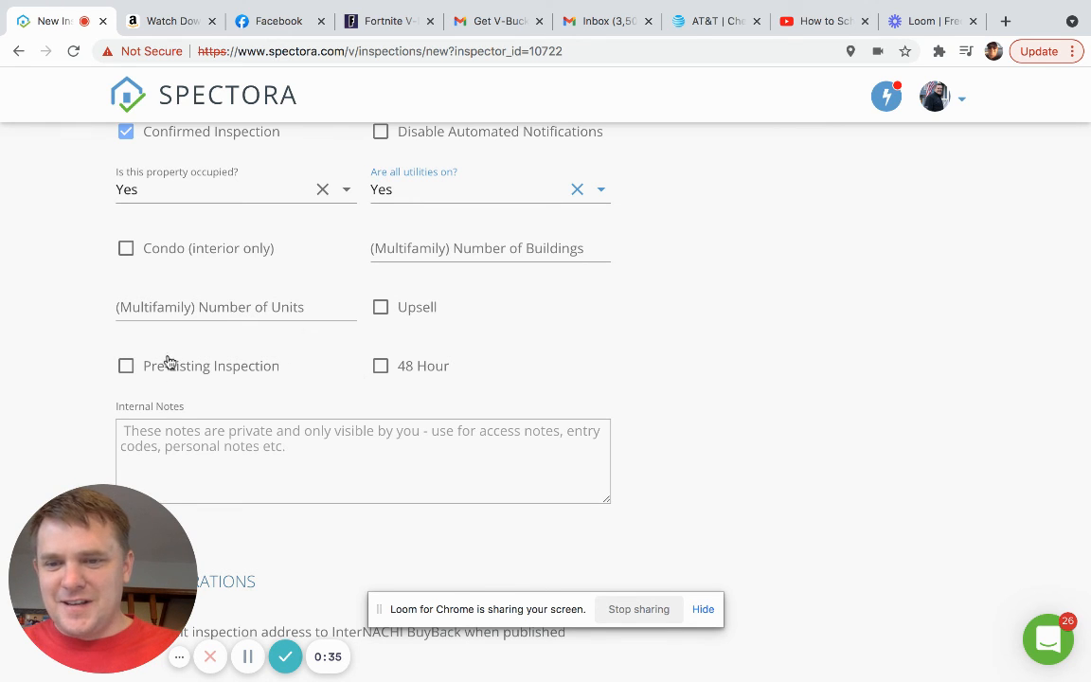
scroll(377, 363, down, 3)
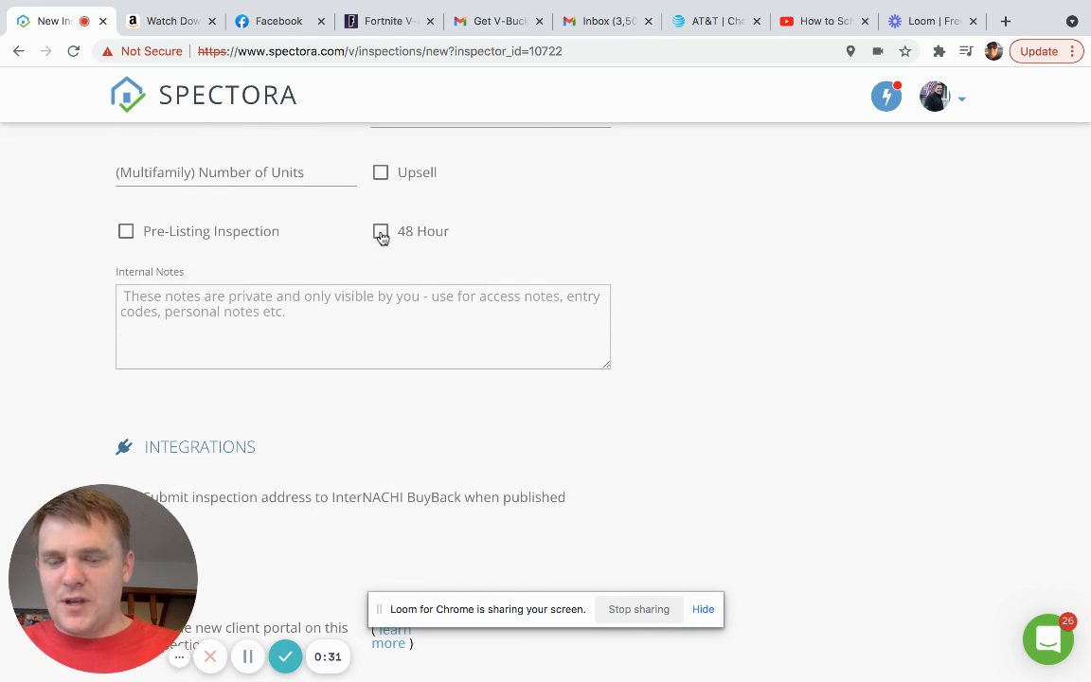
scroll(370, 267, down, 2)
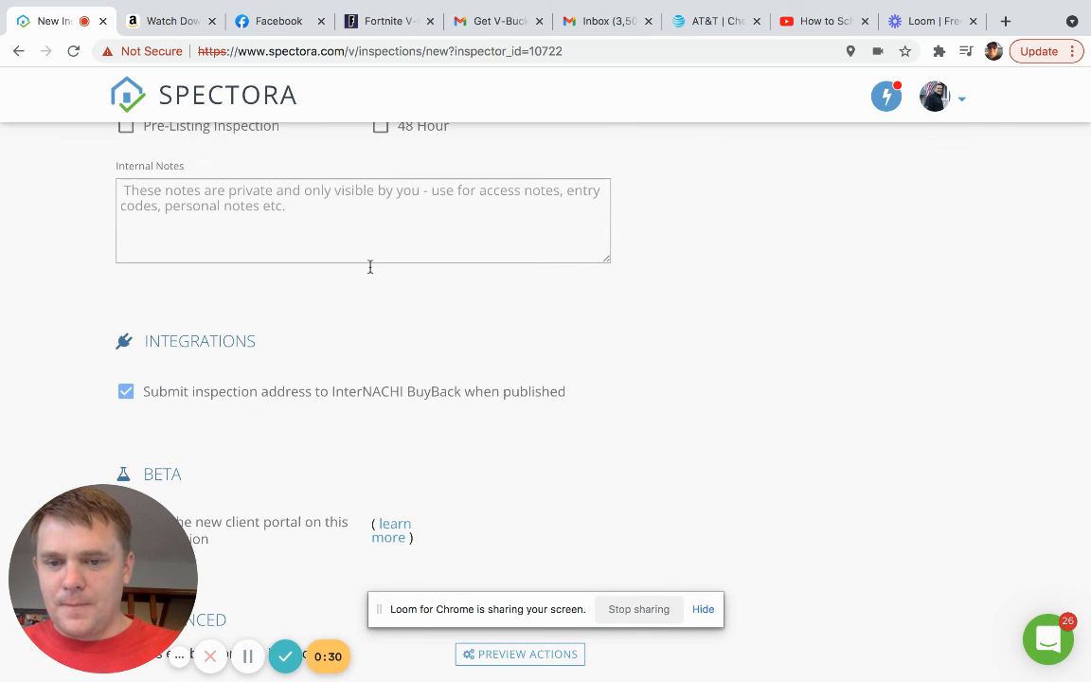
scroll(370, 267, down, 2)
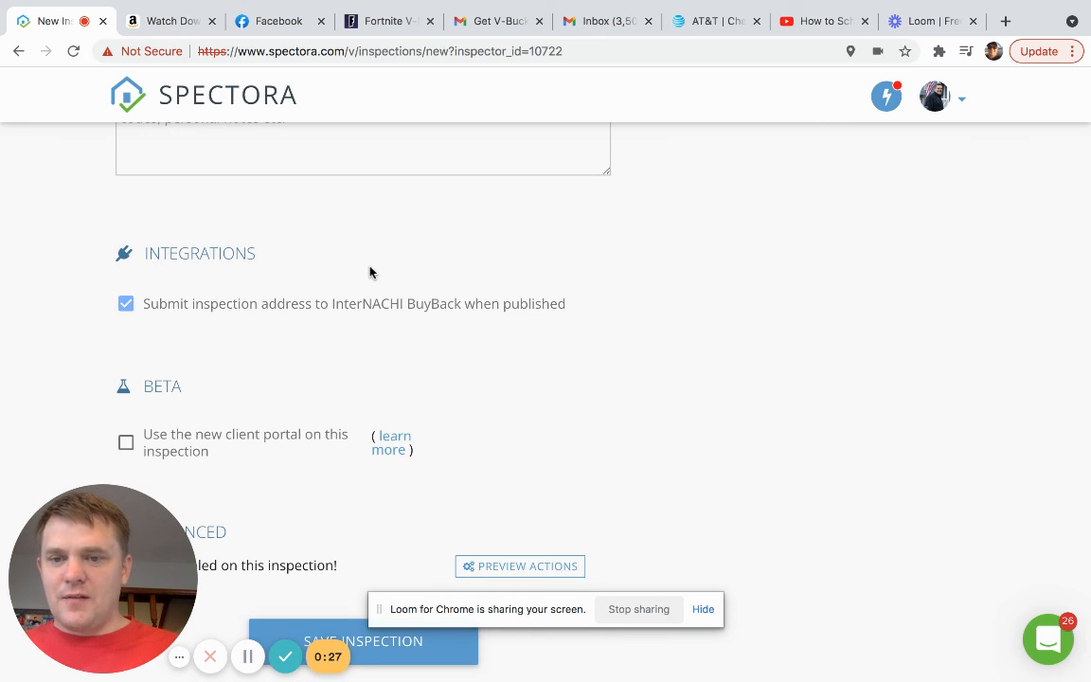
scroll(370, 272, down, 1)
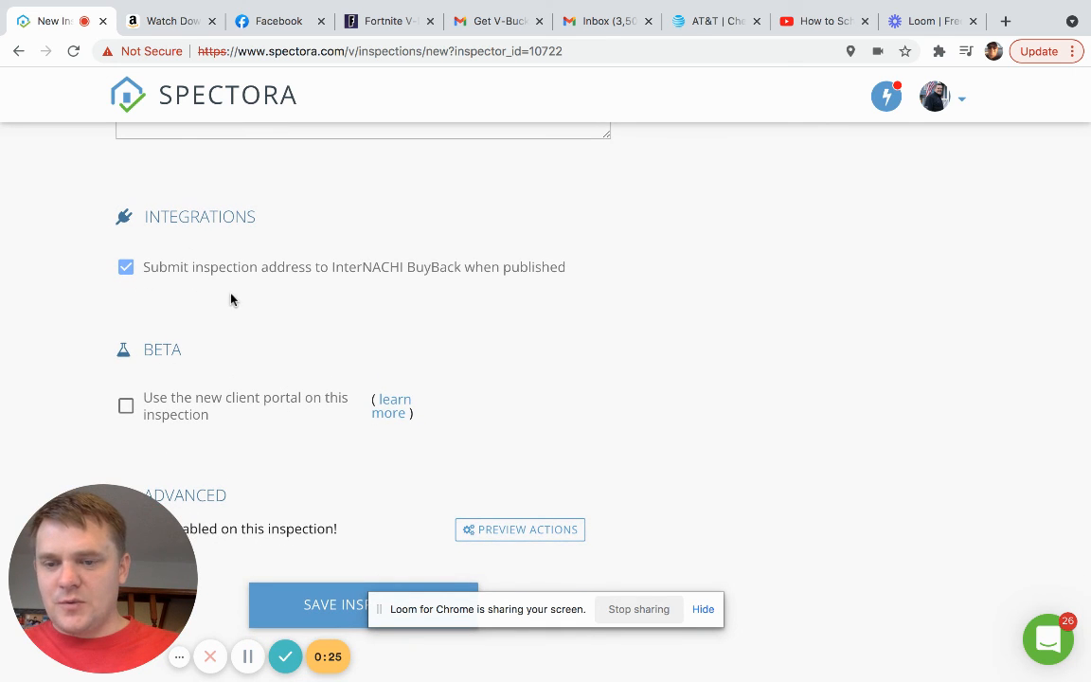